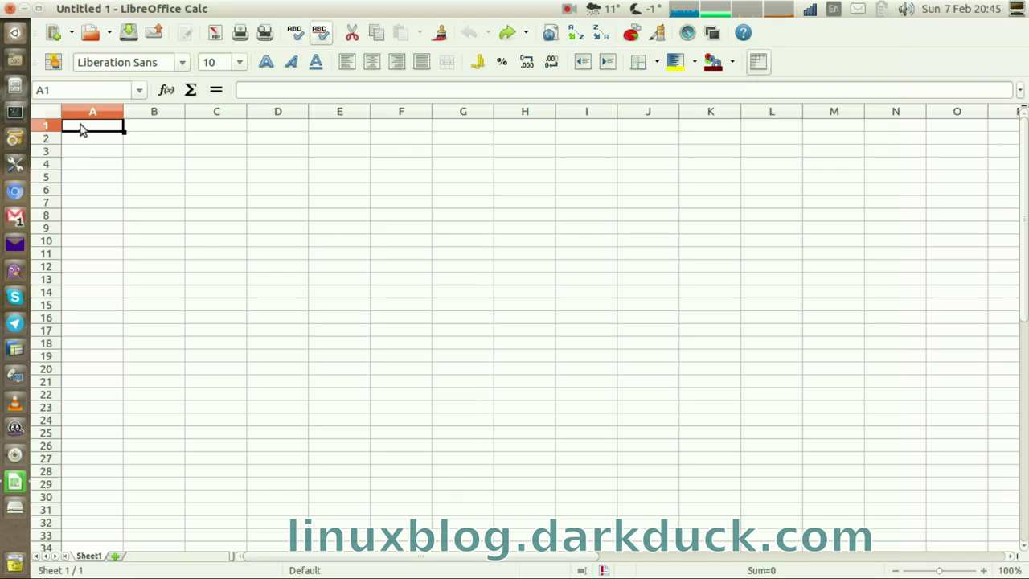
# Step: Open the validity settings for cells A1:A20 and set the allowed values to List
pyautogui.moveTo(81, 126); pyautogui.dragTo(86, 374)
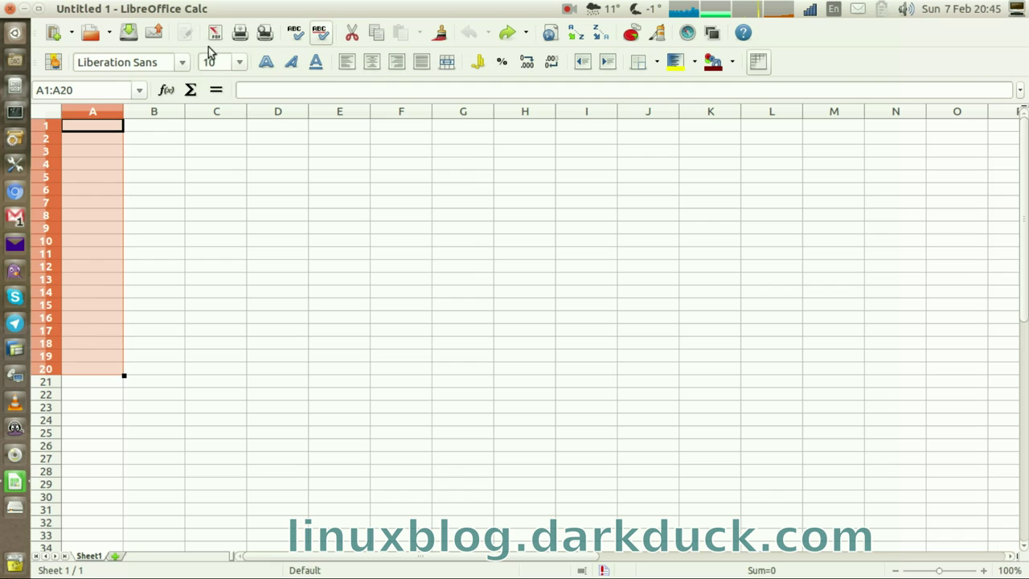
pyautogui.moveTo(230, 10)
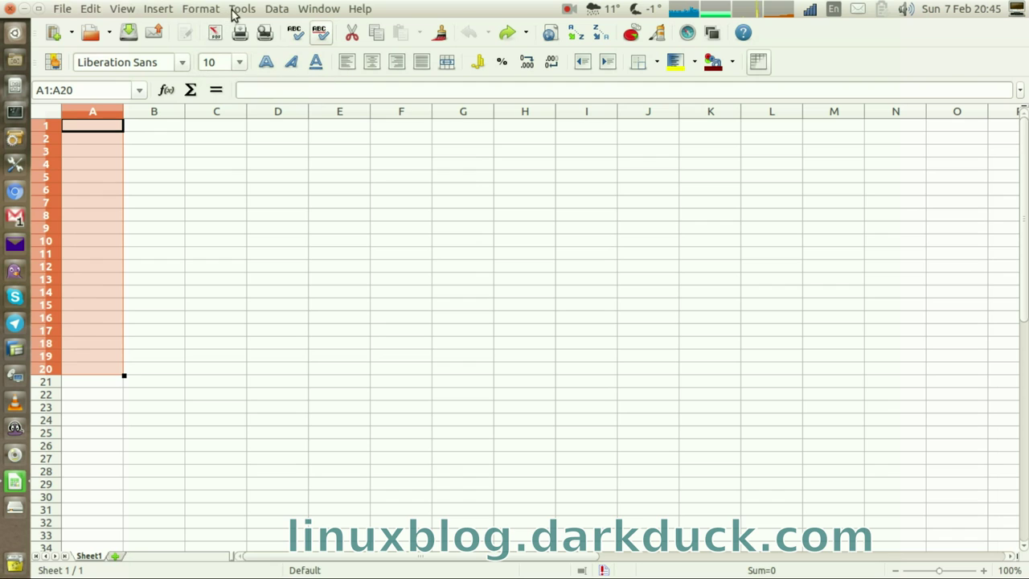
pyautogui.click(282, 11)
pyautogui.click(293, 197)
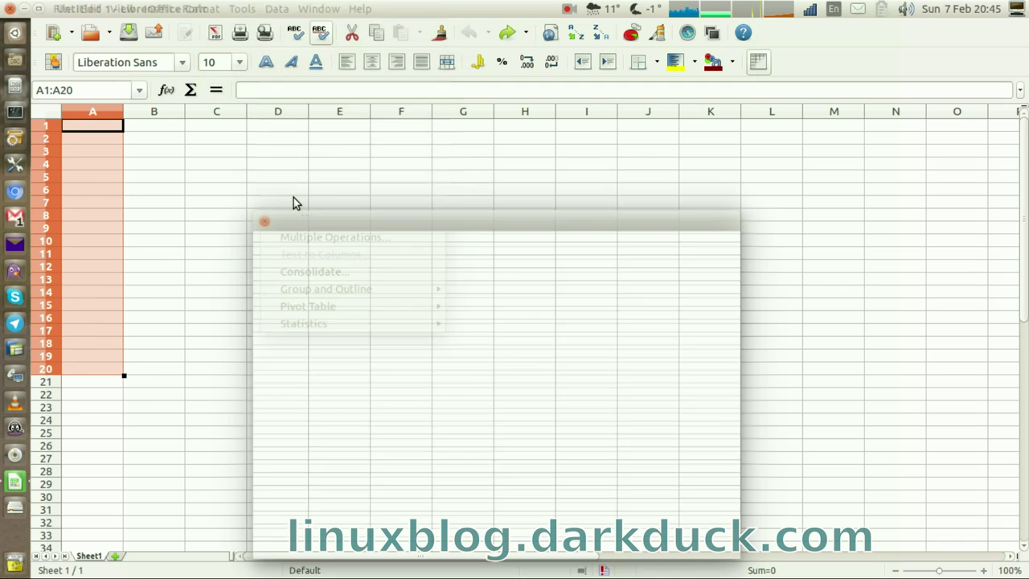
pyautogui.click(277, 246)
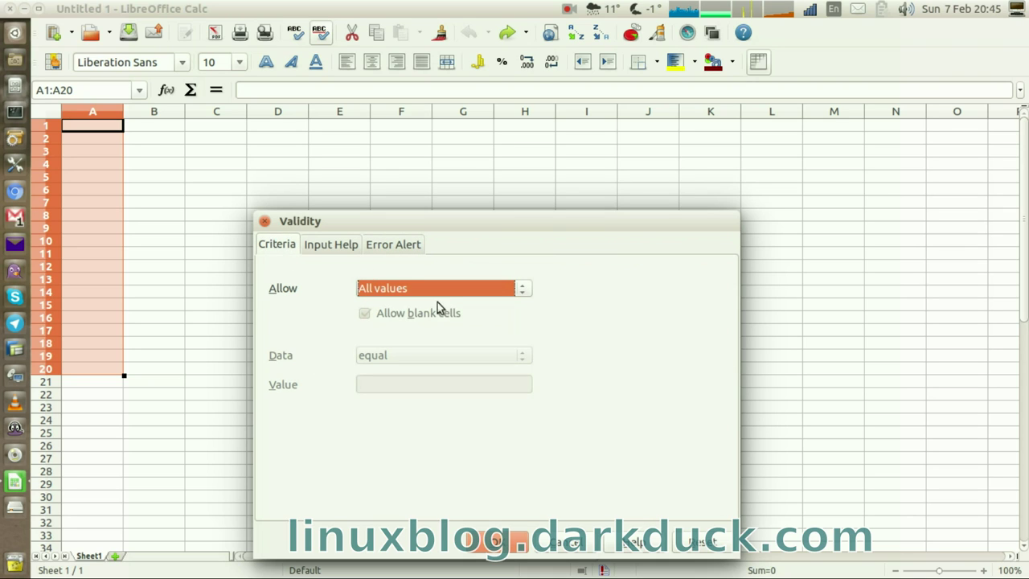
pyautogui.click(403, 288)
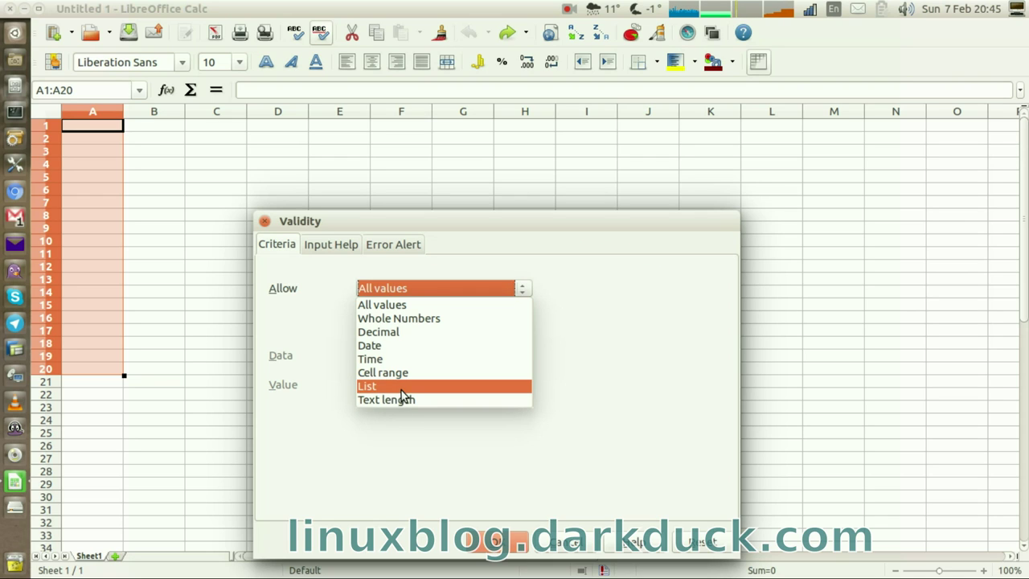
pyautogui.click(374, 388)
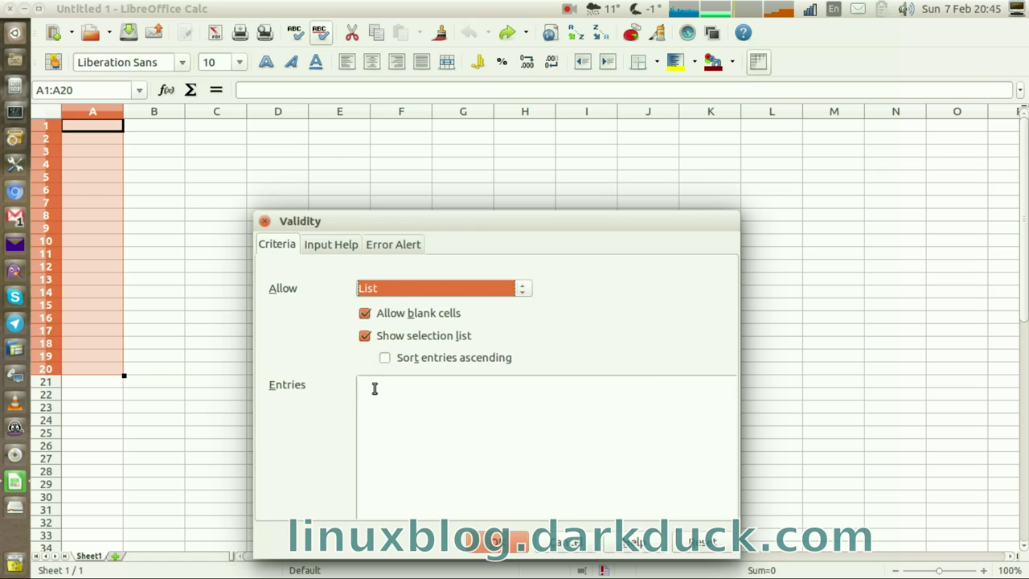
# Step: Keep the selection list shown and enter Red, Blue and Green as the list entries on separate lines
pyautogui.click(366, 337)
pyautogui.click(366, 337)
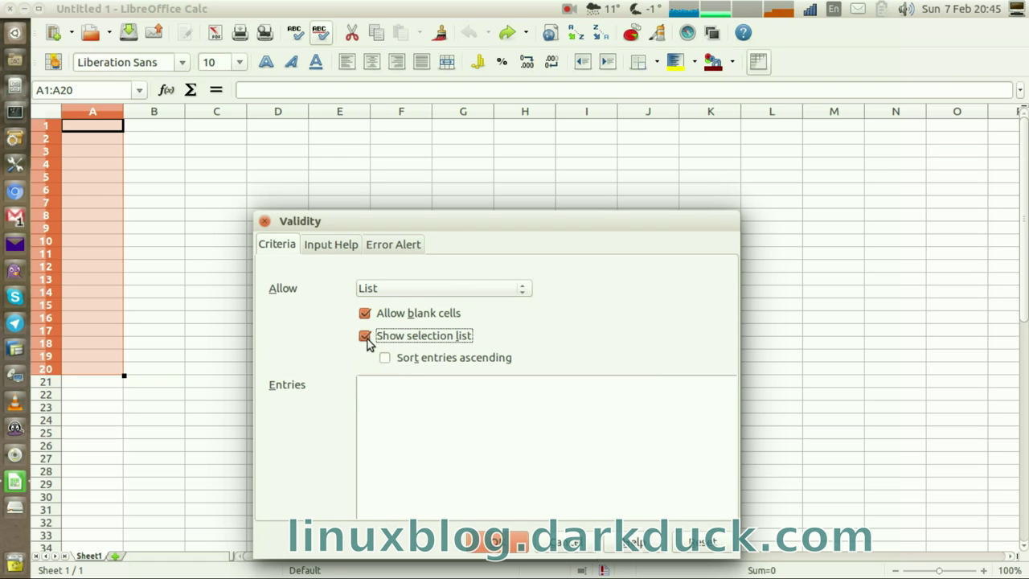
pyautogui.click(369, 388)
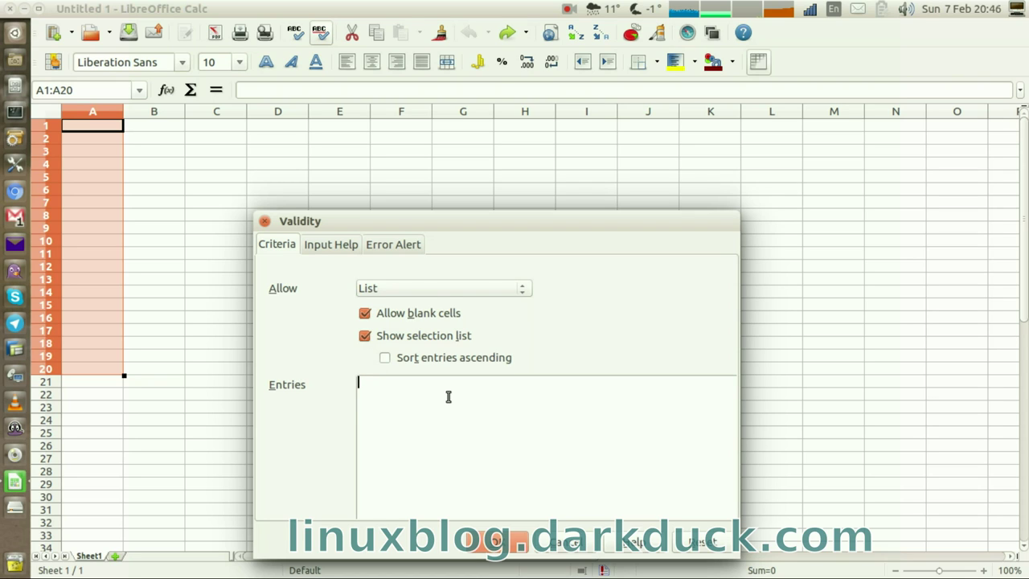
pyautogui.write('Red ')
pyautogui.write('Blue ')
pyautogui.write('Green')
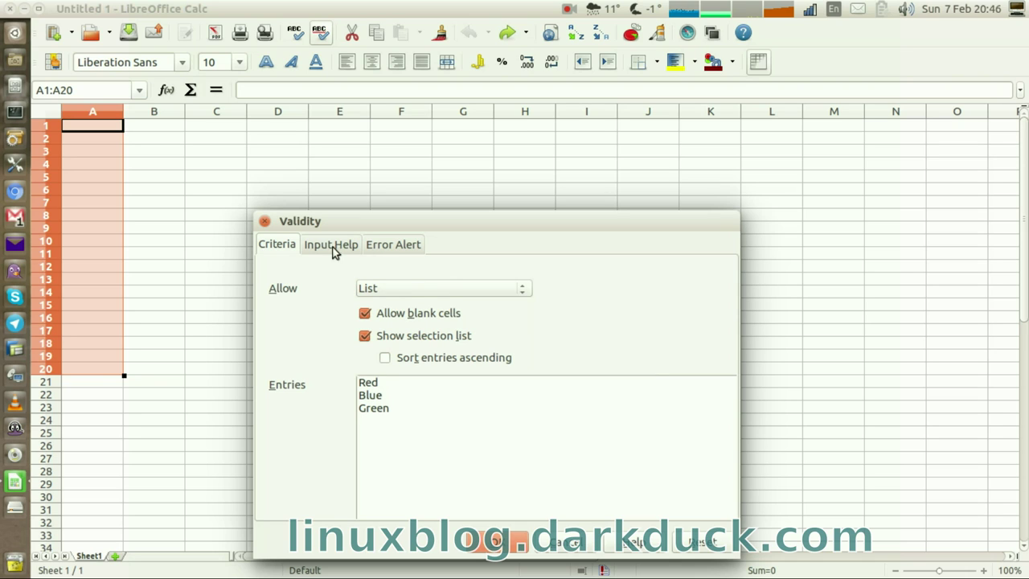
# Step: Set the error alert to Stop with title "Error!" and message "Select from the list!", and apply the validity rule
pyautogui.click(394, 244)
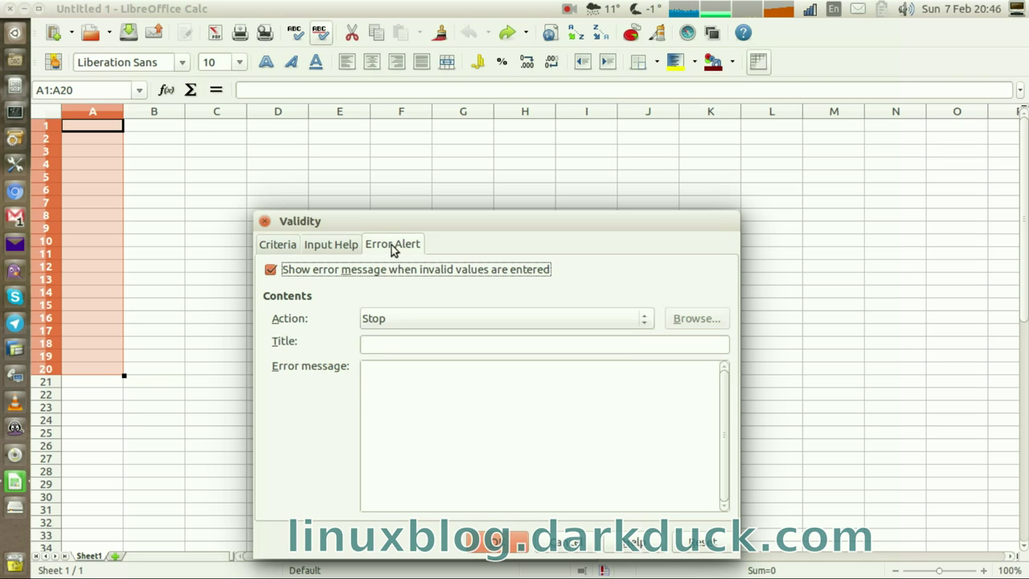
pyautogui.click(399, 319)
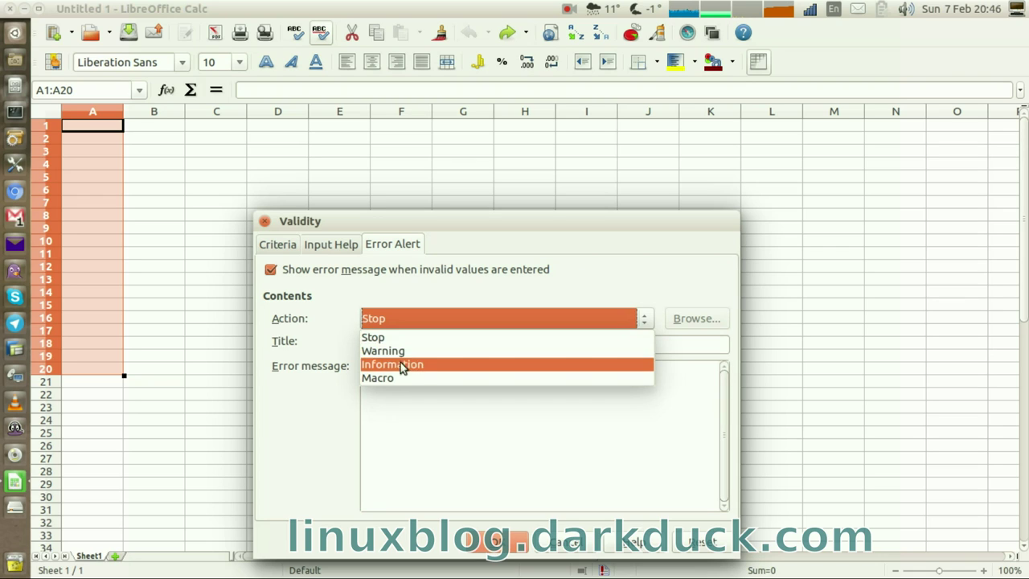
pyautogui.click(422, 337)
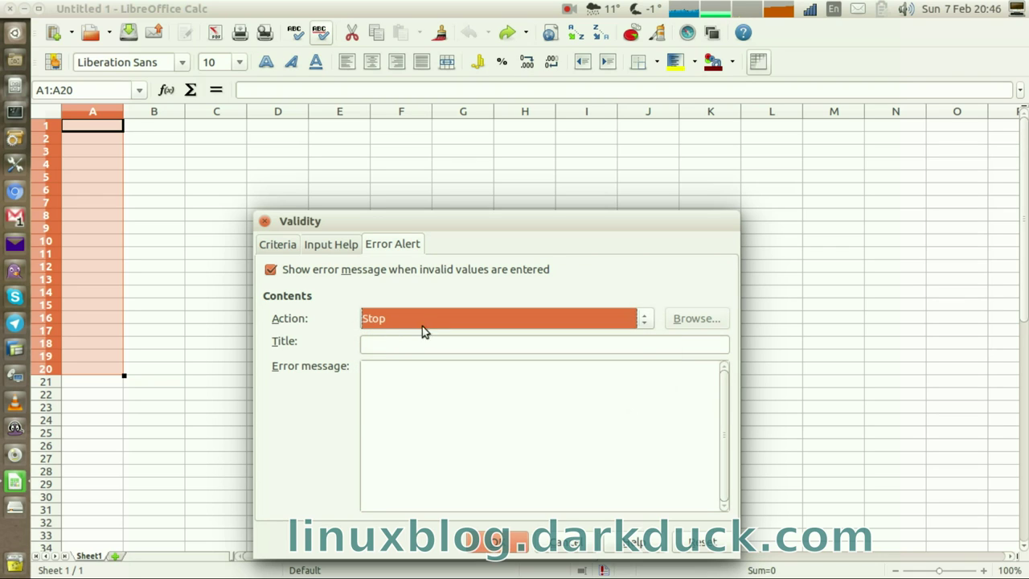
pyautogui.click(405, 344)
pyautogui.write('Error')
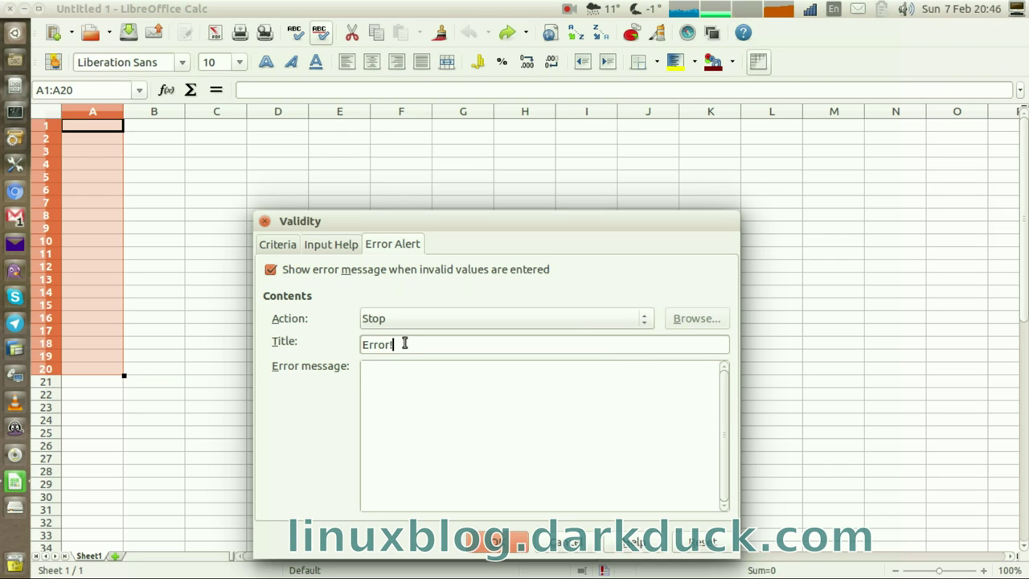
pyautogui.click(413, 392)
pyautogui.write('Select from the list!')
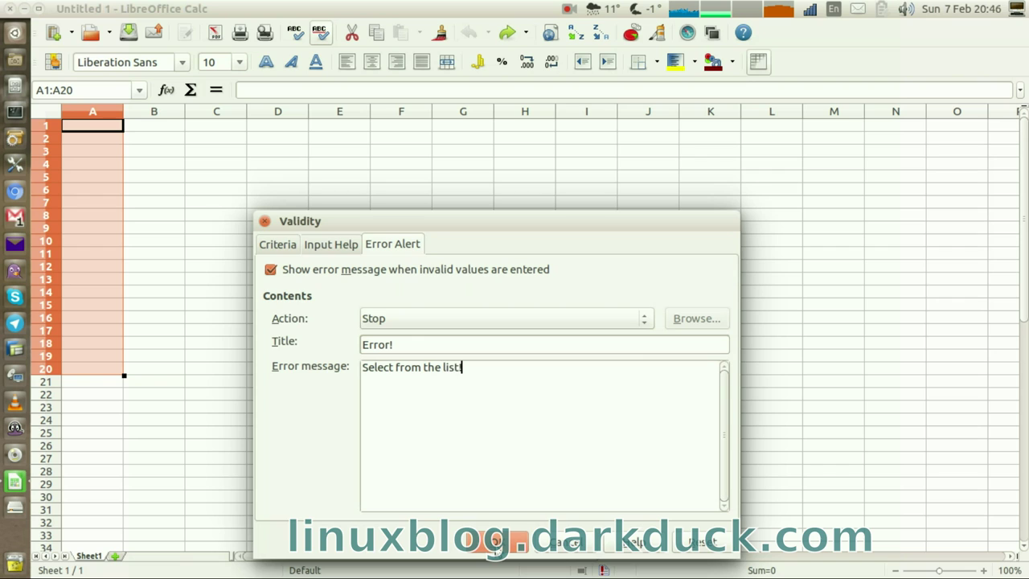
pyautogui.click(495, 542)
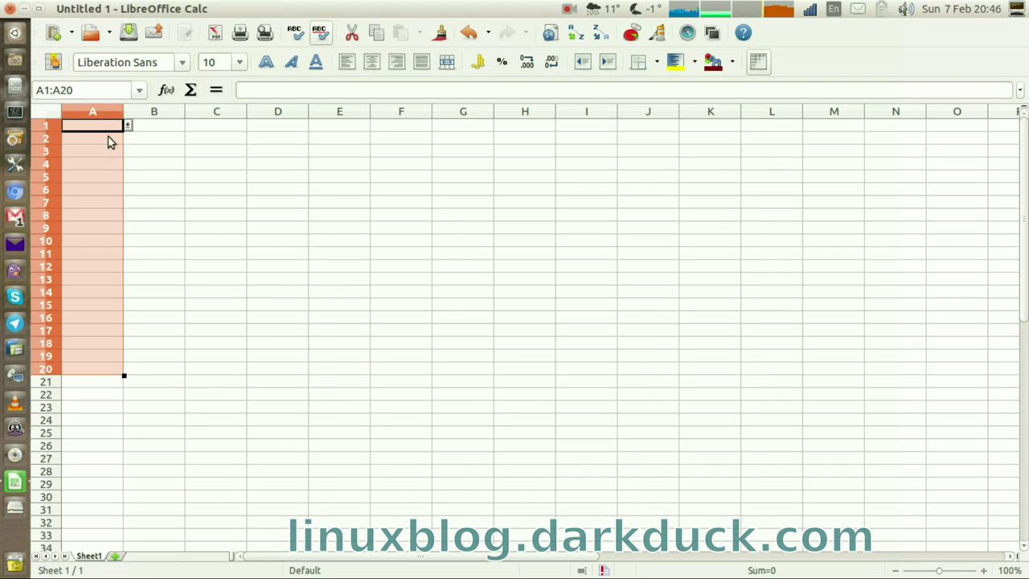
# Step: Choose Blue in cell A1 and Green in cell A2 from their selection lists
pyautogui.click(101, 129)
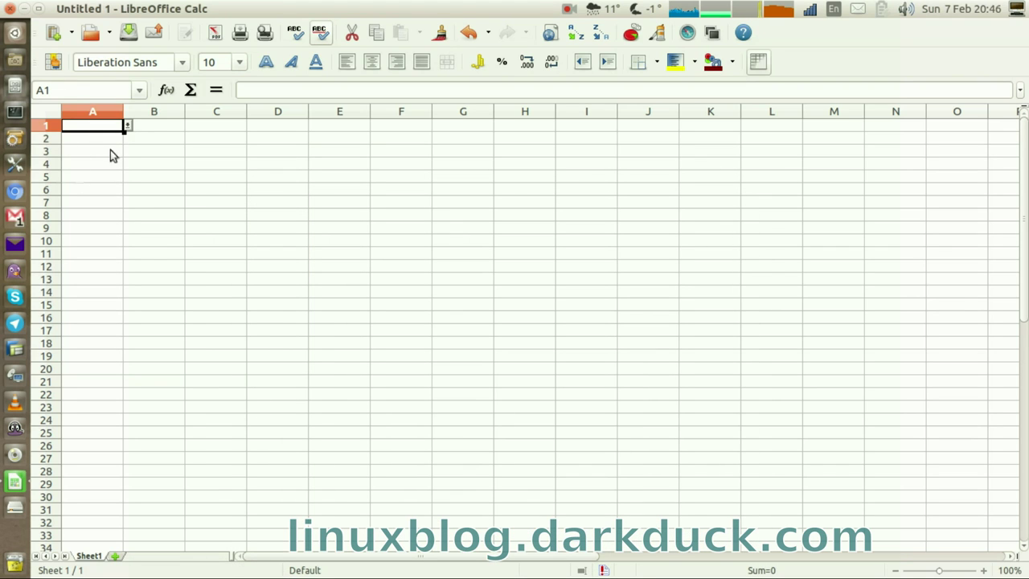
pyautogui.click(127, 126)
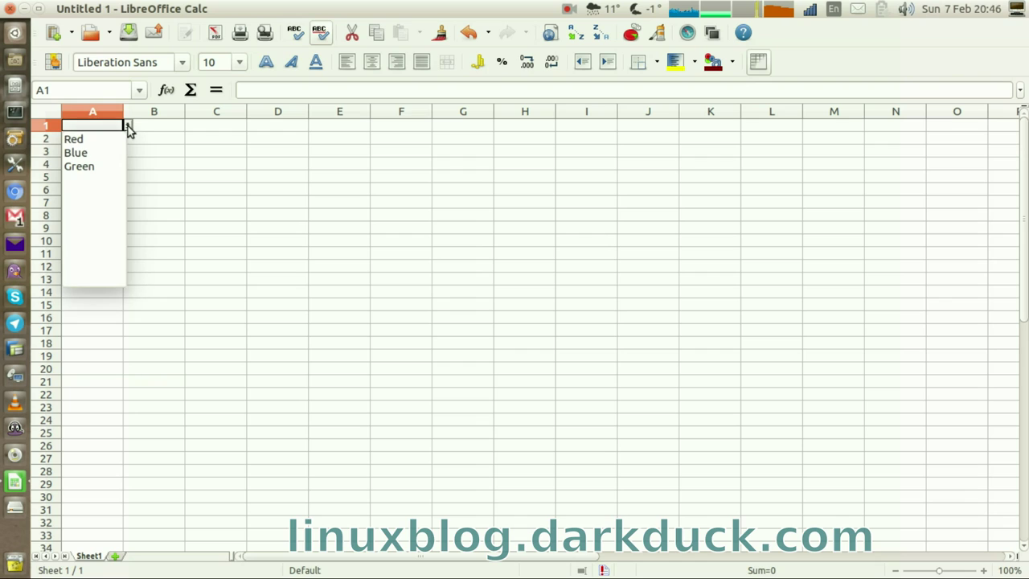
pyautogui.click(80, 152)
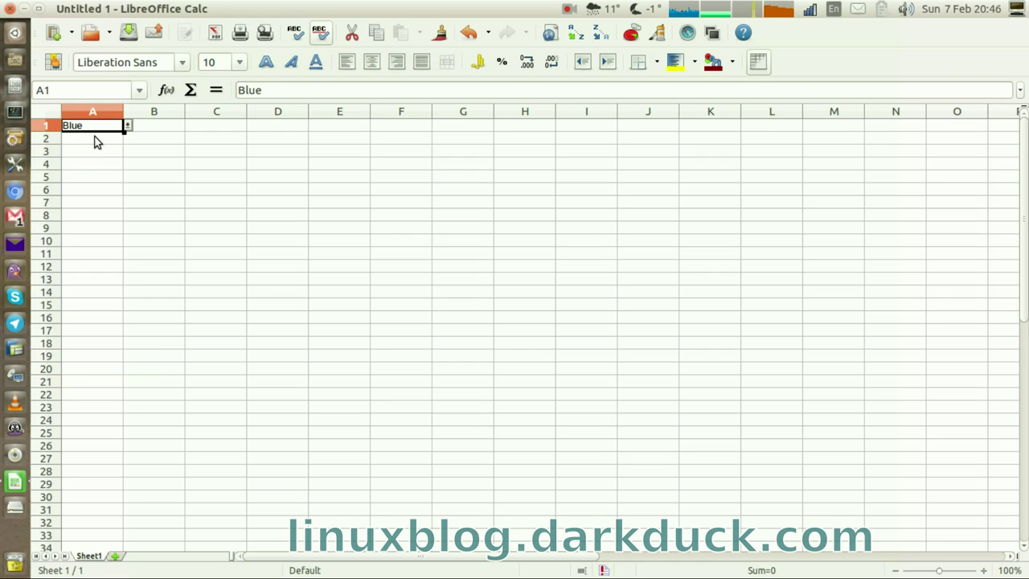
pyautogui.click(102, 142)
pyautogui.click(127, 139)
pyautogui.click(109, 182)
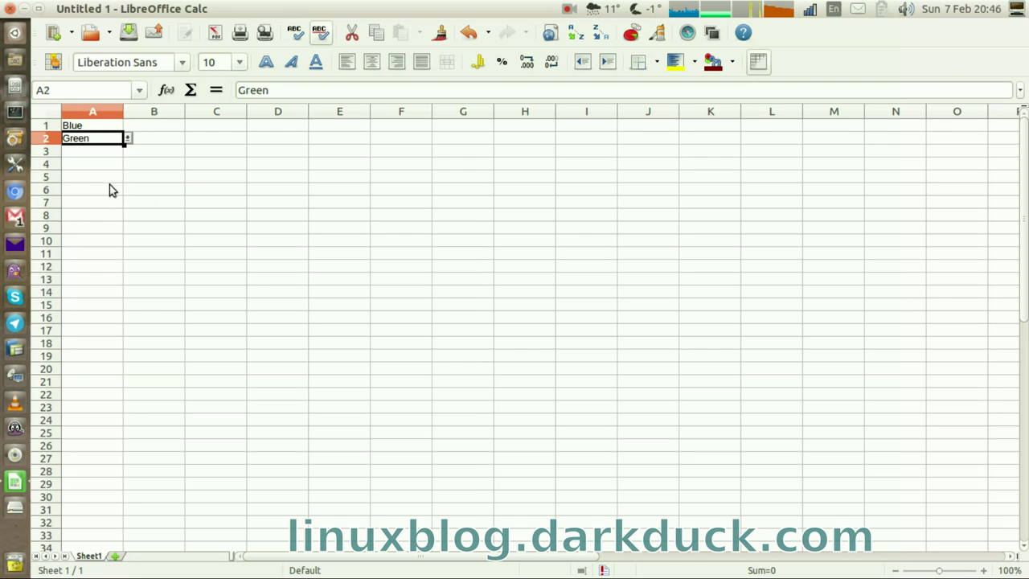
# Step: Try to enter the unlisted value aaa in cell A5
pyautogui.click(85, 179)
pyautogui.write('aaa')
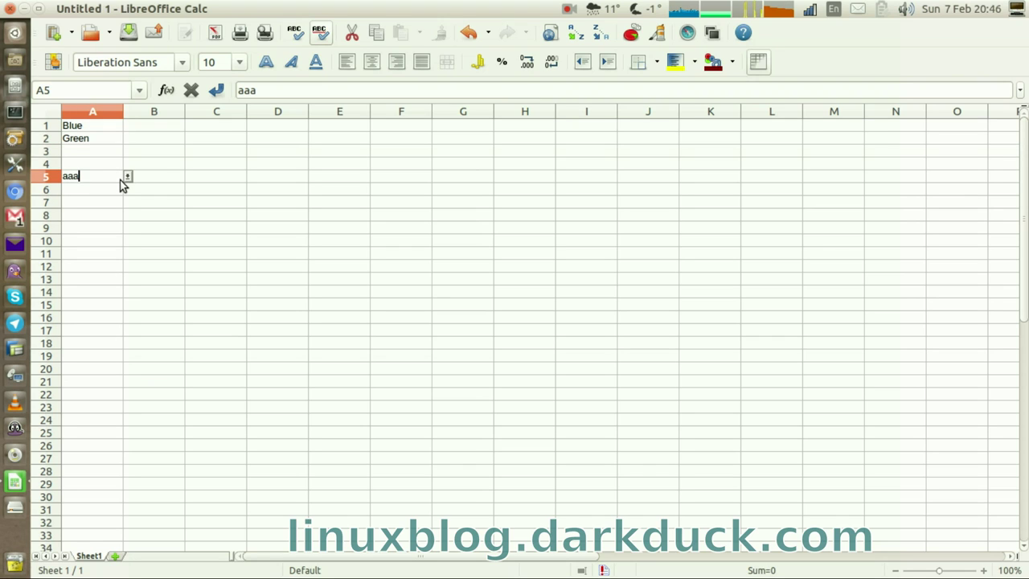
pyautogui.press('Return')
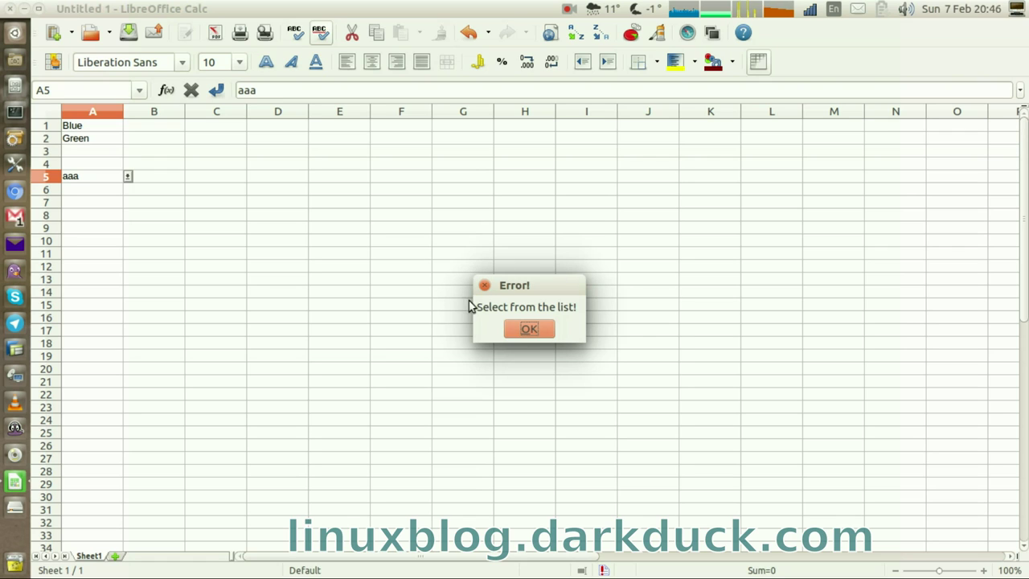
pyautogui.click(529, 329)
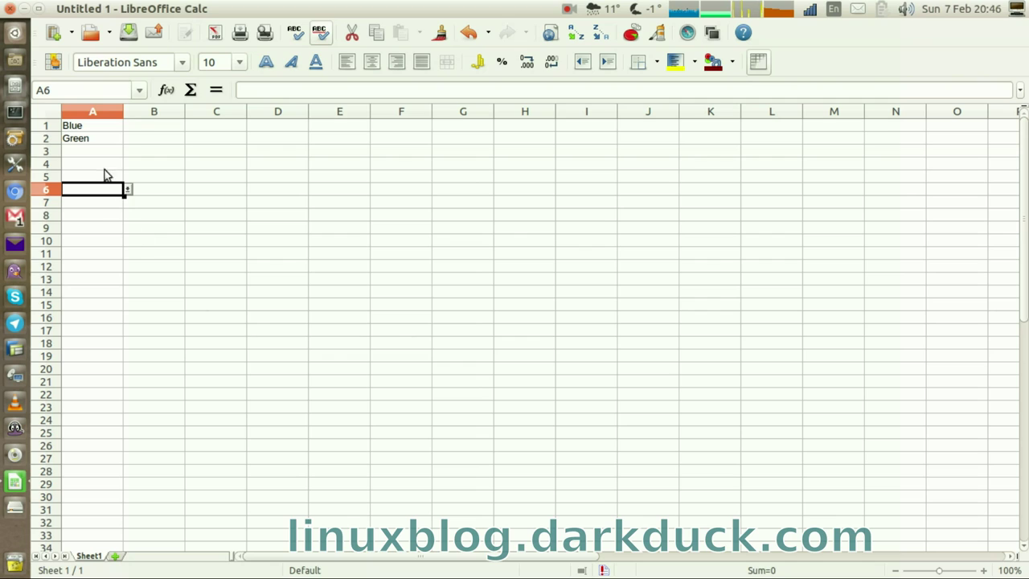
# Step: Choose Blue in cell A6 from its selection list
pyautogui.click(127, 190)
pyautogui.click(99, 217)
# Step: Enter January in C1 and February in C2, and fill the month series down to December in C12
pyautogui.click(216, 126)
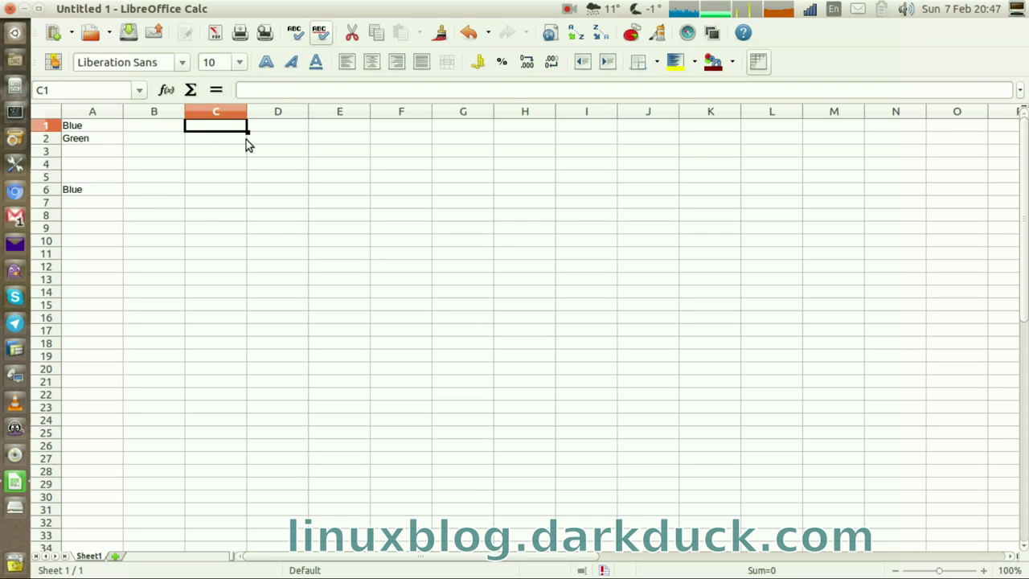
pyautogui.write('J')
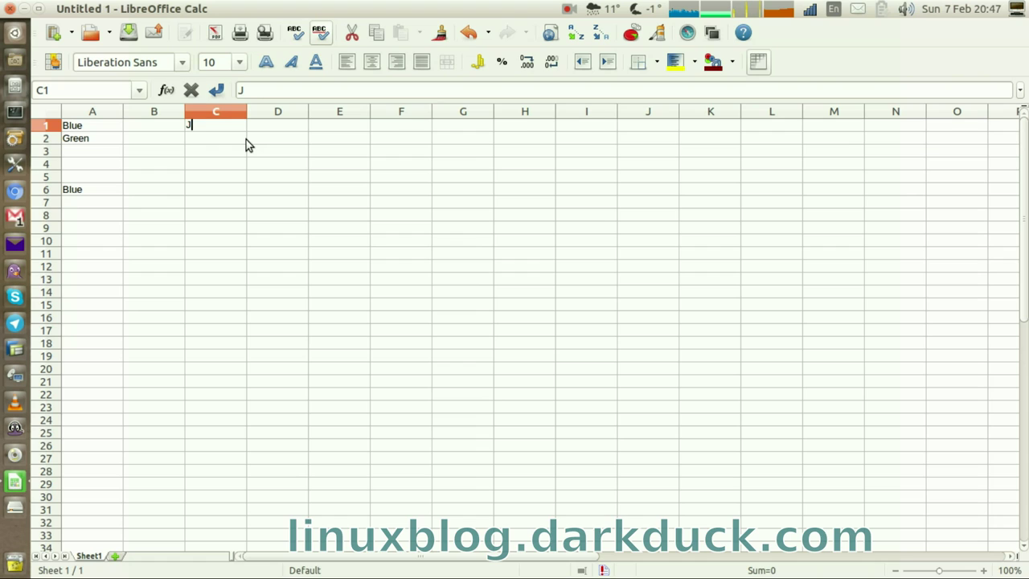
pyautogui.write('anur')
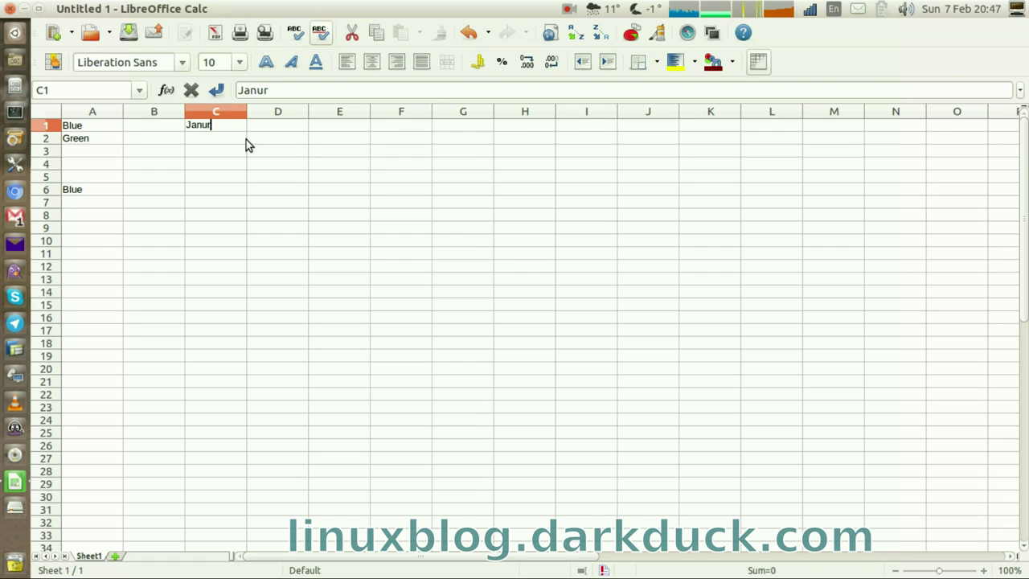
pyautogui.press('BackSpace')
pyautogui.write('ary')
pyautogui.press('Return')
pyautogui.write('Feb')
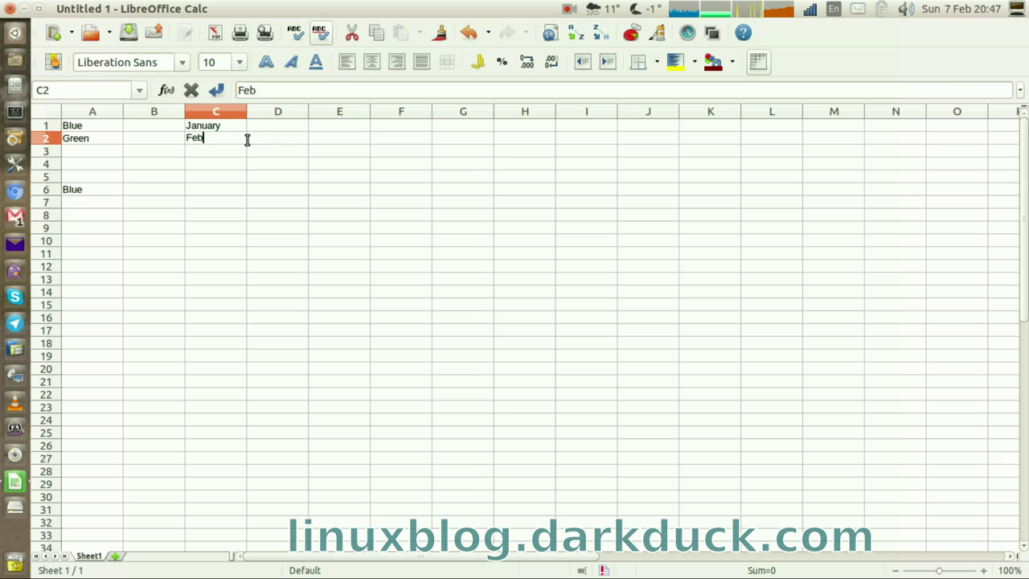
pyautogui.write('ruary')
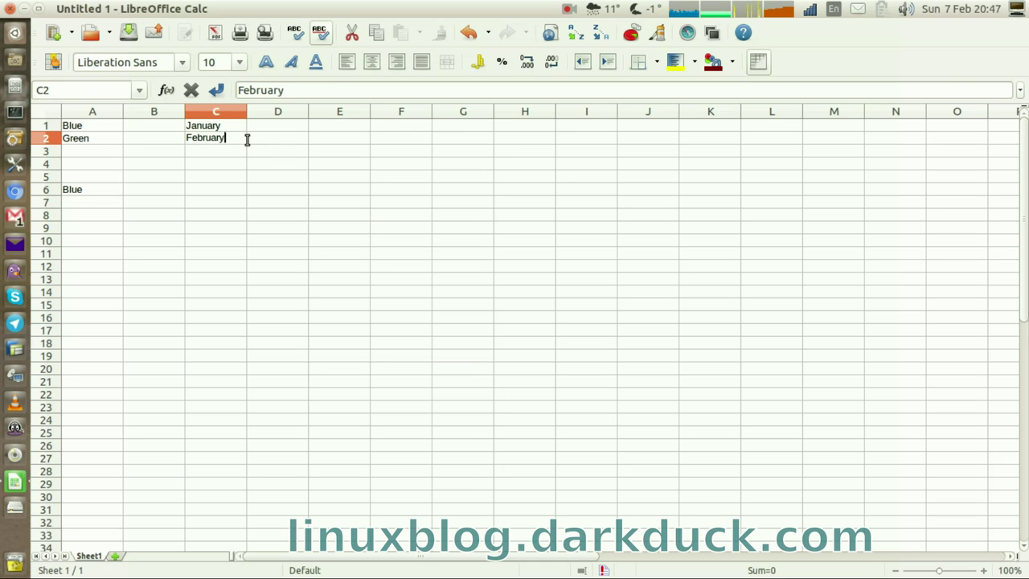
pyautogui.press('Return')
pyautogui.click(215, 127)
pyautogui.moveTo(215, 127); pyautogui.dragTo(215, 270)
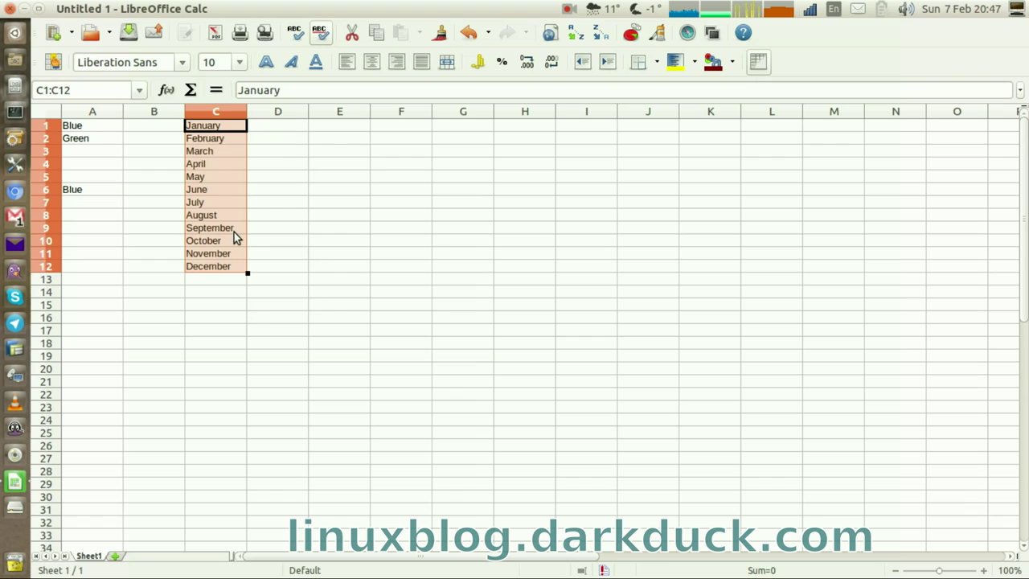
# Step: Open the validity settings for cells E1:E30 and set the allowed values to Cell range
pyautogui.click(345, 127)
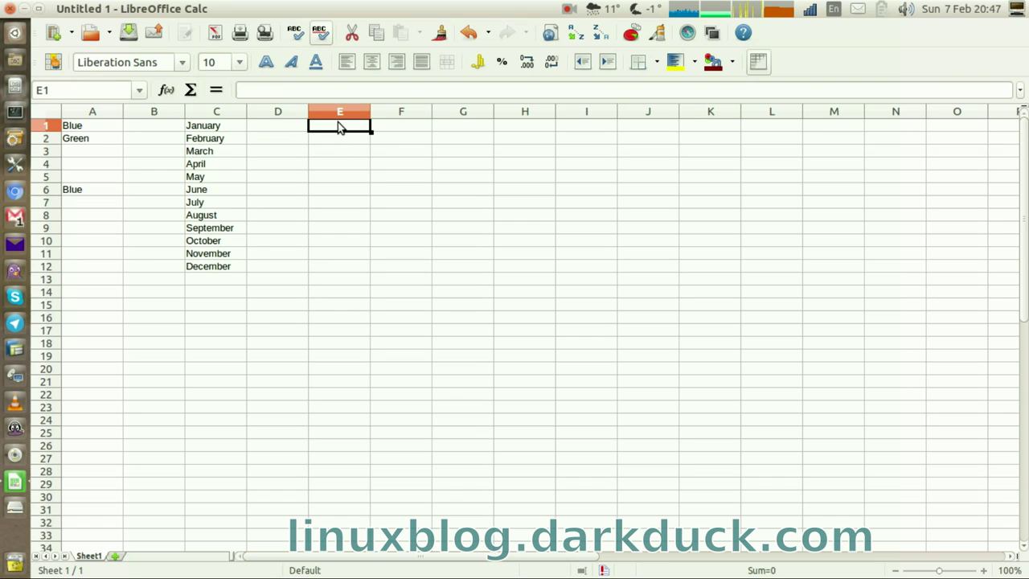
pyautogui.moveTo(338, 127); pyautogui.dragTo(338, 498)
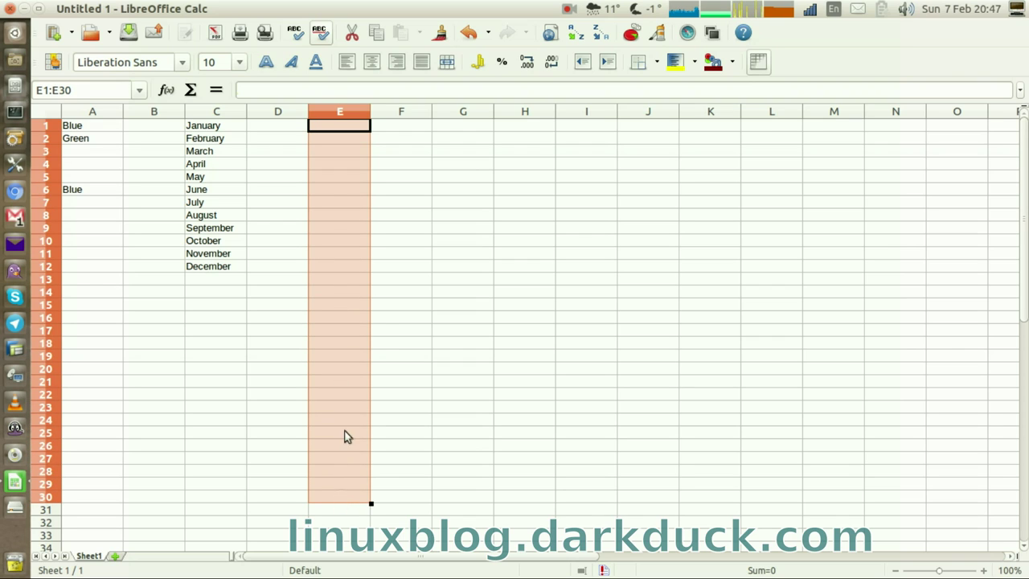
pyautogui.moveTo(271, 11)
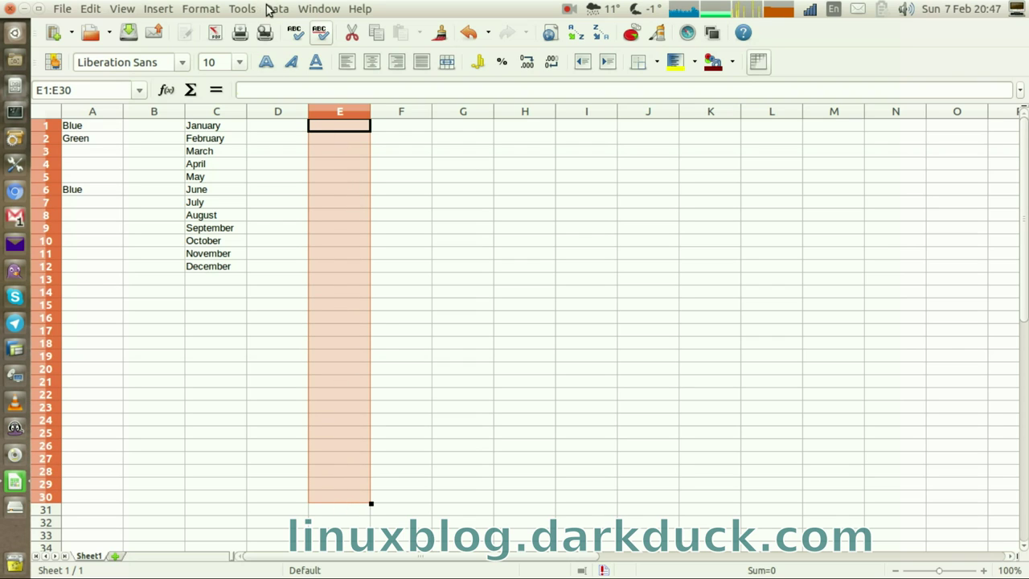
pyautogui.click(277, 10)
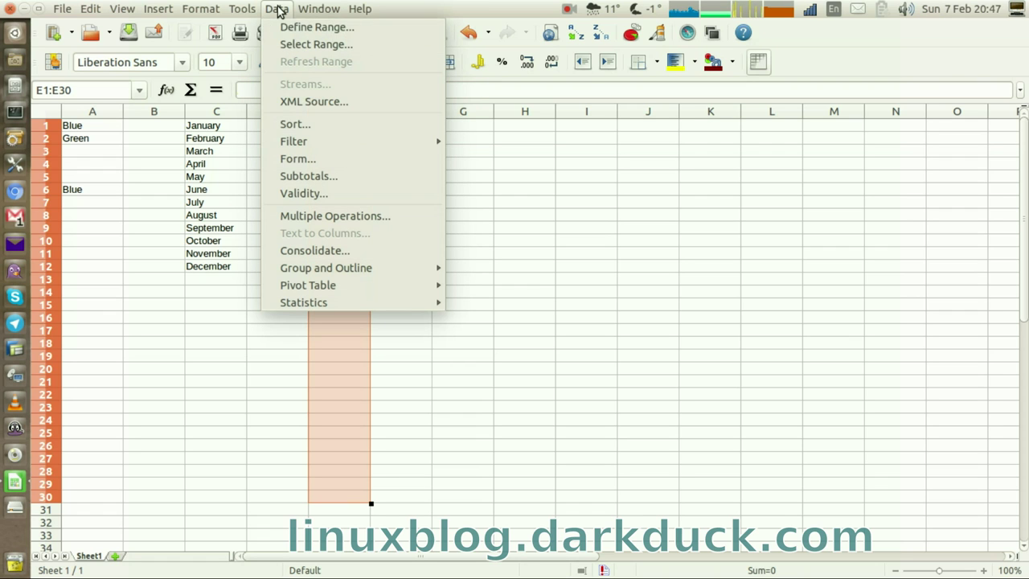
pyautogui.click(314, 193)
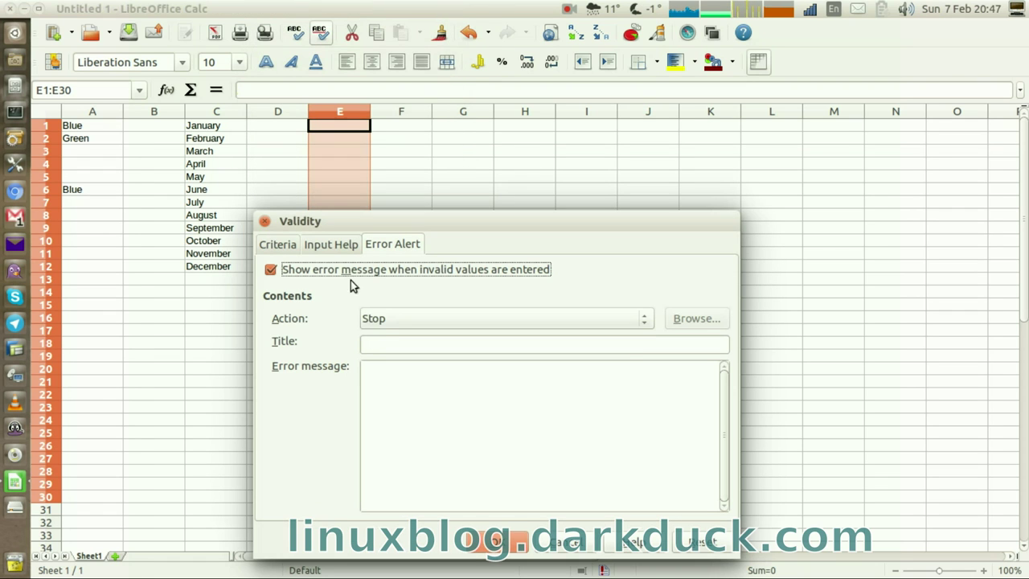
pyautogui.click(277, 249)
pyautogui.click(411, 287)
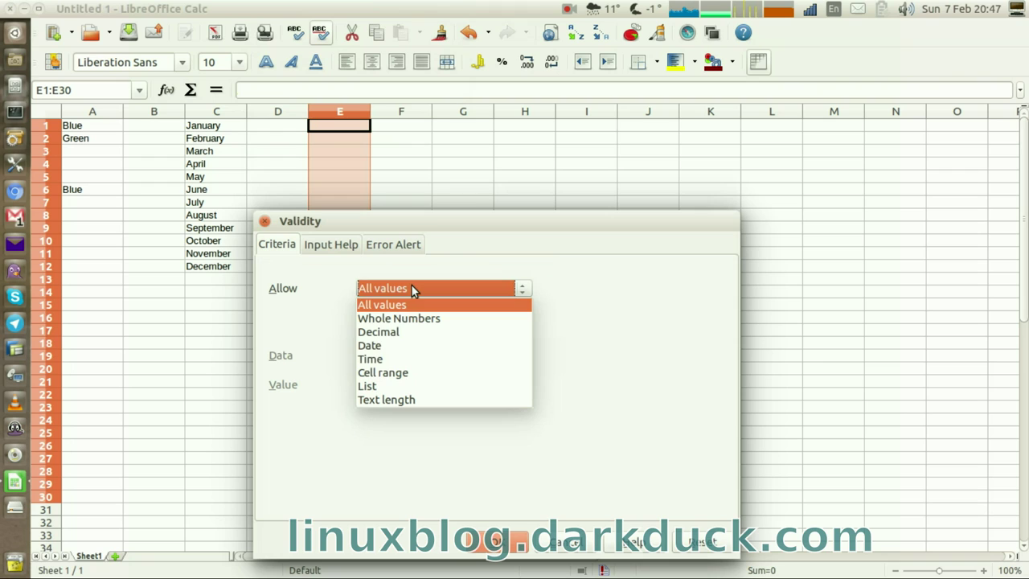
pyautogui.click(375, 374)
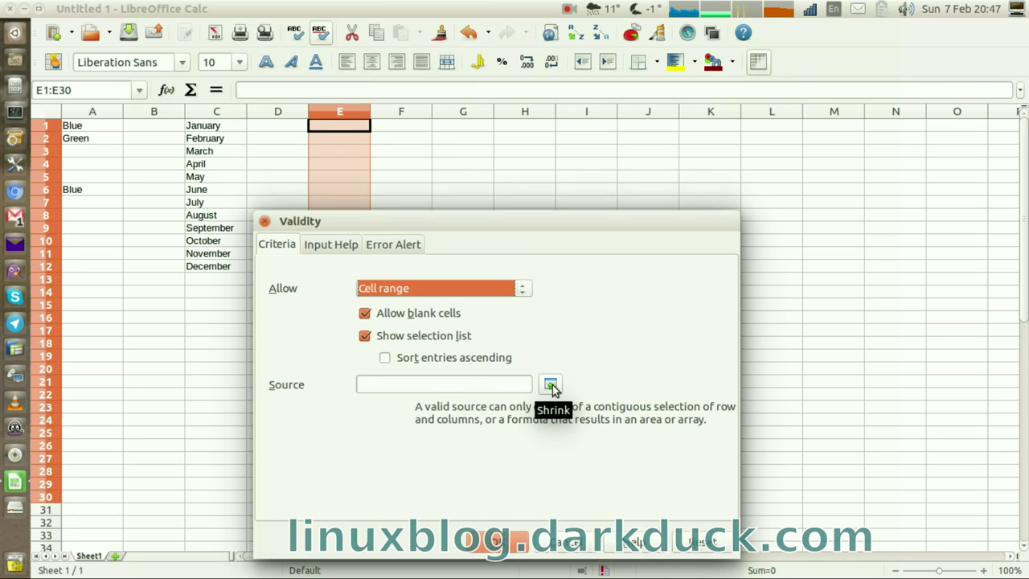
# Step: Set the validity source to the month names in cells C1:C12 of Sheet1
pyautogui.click(381, 384)
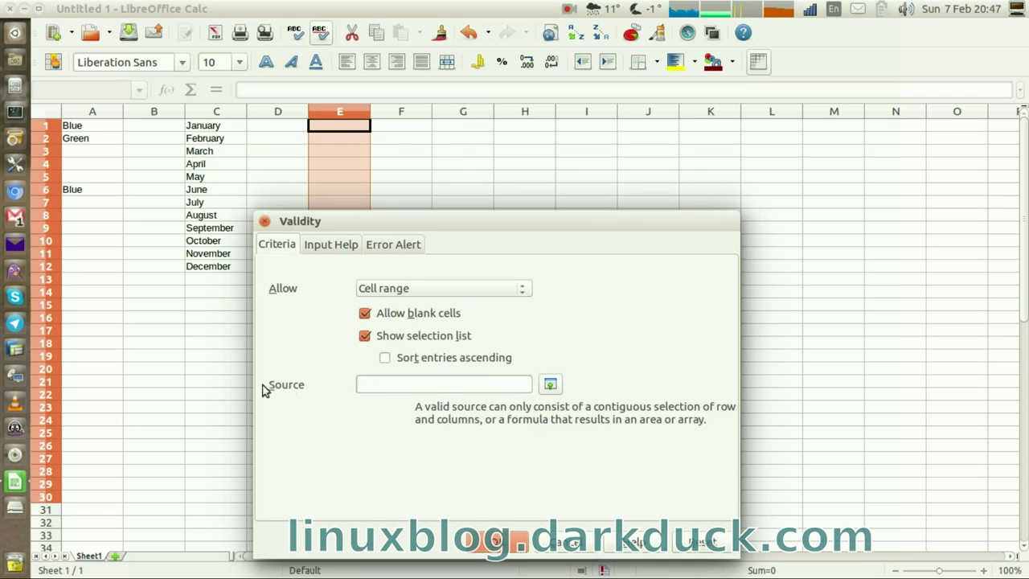
pyautogui.click(550, 385)
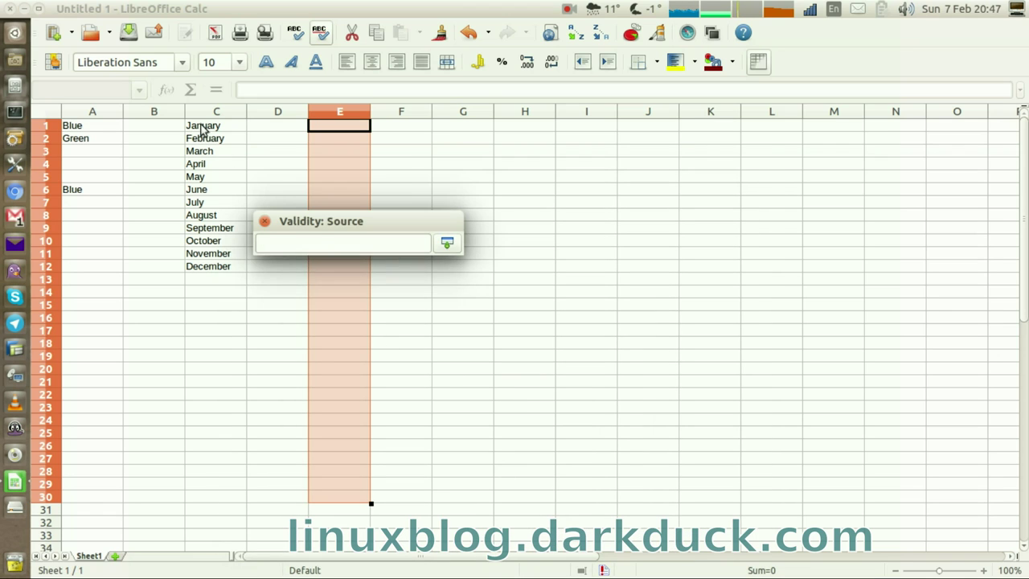
pyautogui.moveTo(201, 127); pyautogui.dragTo(205, 269)
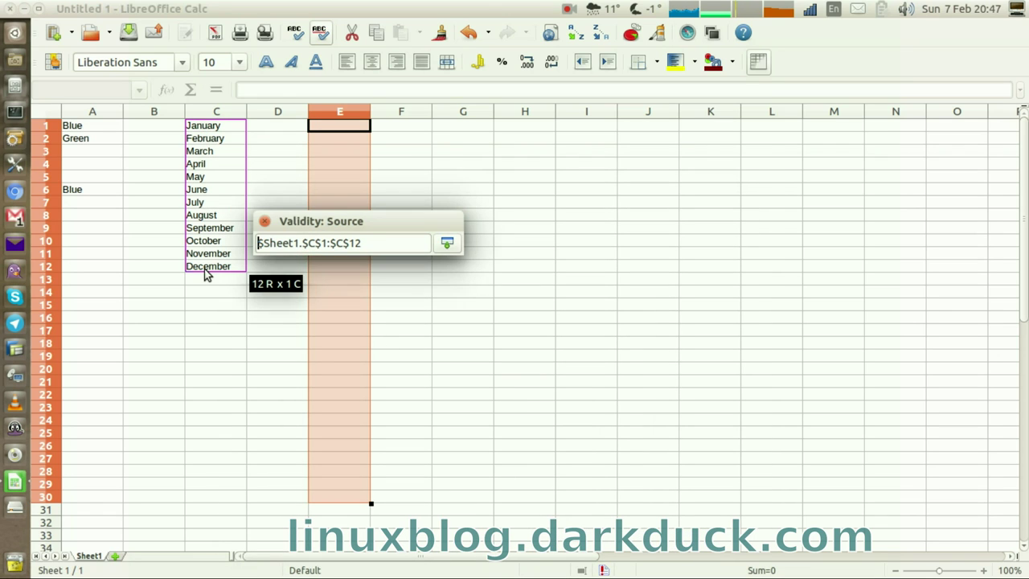
pyautogui.click(448, 243)
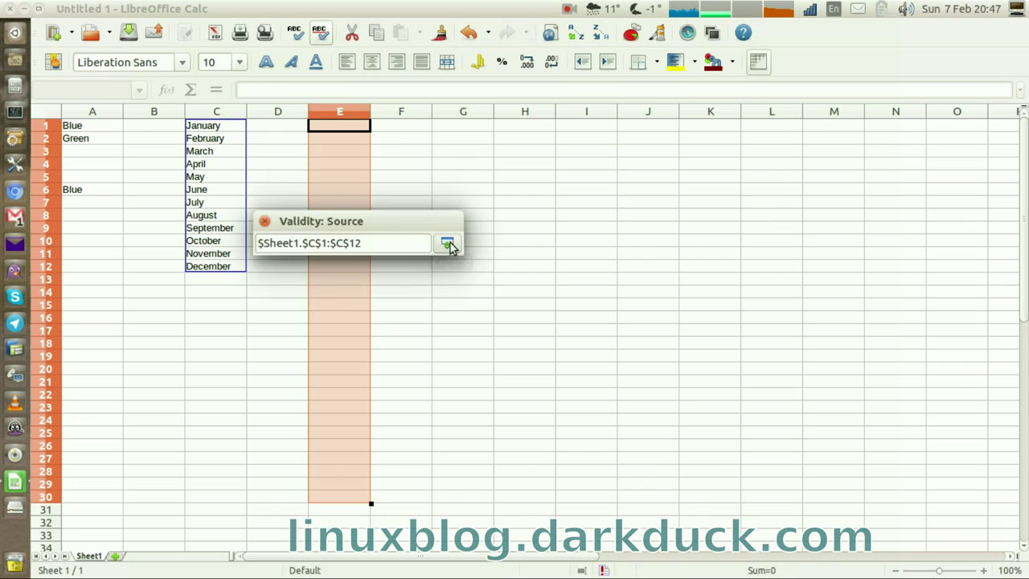
# Step: Give the validity rule an error alert titled "Error!" with the message "Your choice is incorrect!" and apply the rule
pyautogui.click(392, 232)
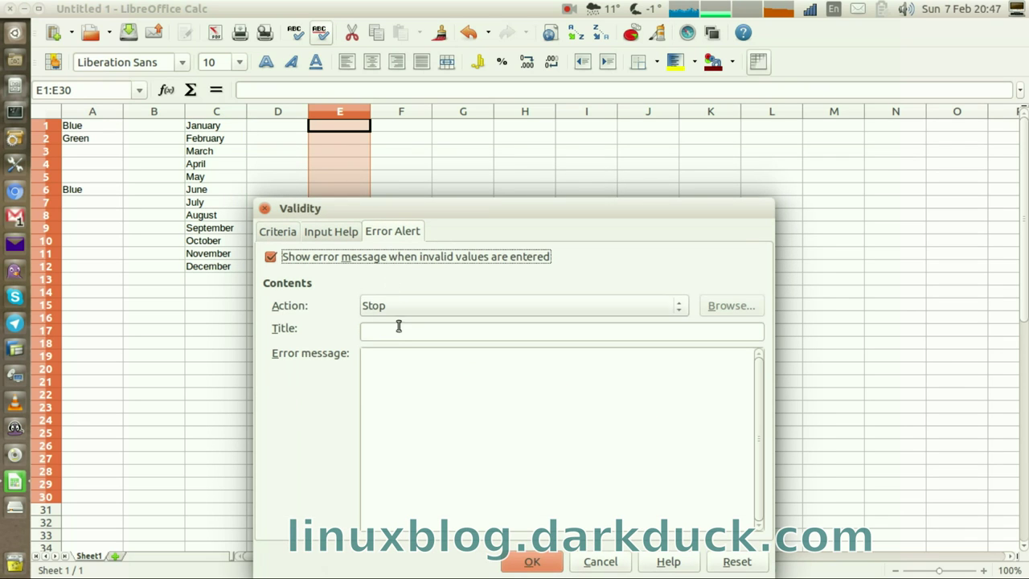
pyautogui.click(393, 331)
pyautogui.write('Error')
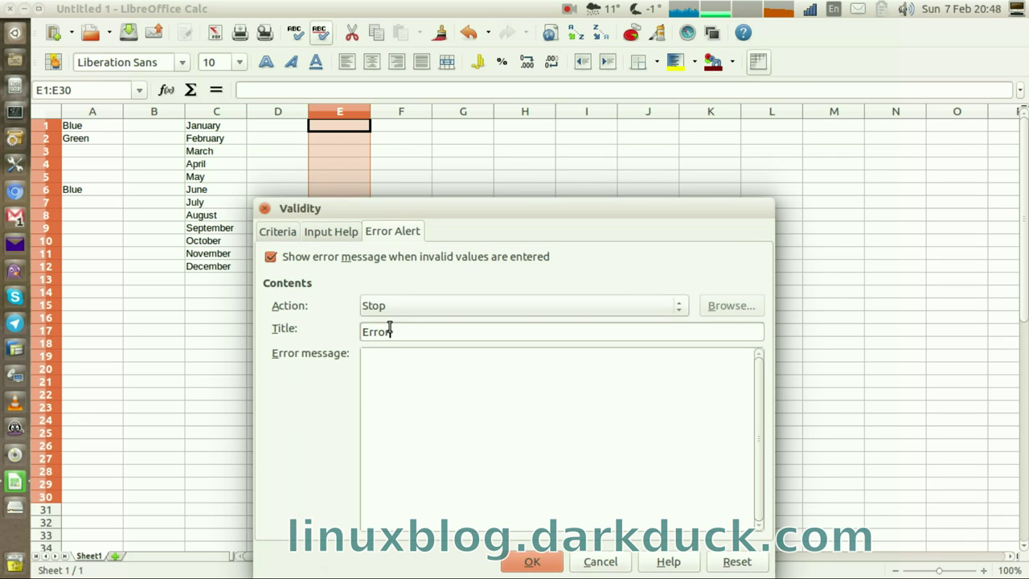
pyautogui.write('!')
pyautogui.click(437, 377)
pyautogui.write('Your choice is incorrect!')
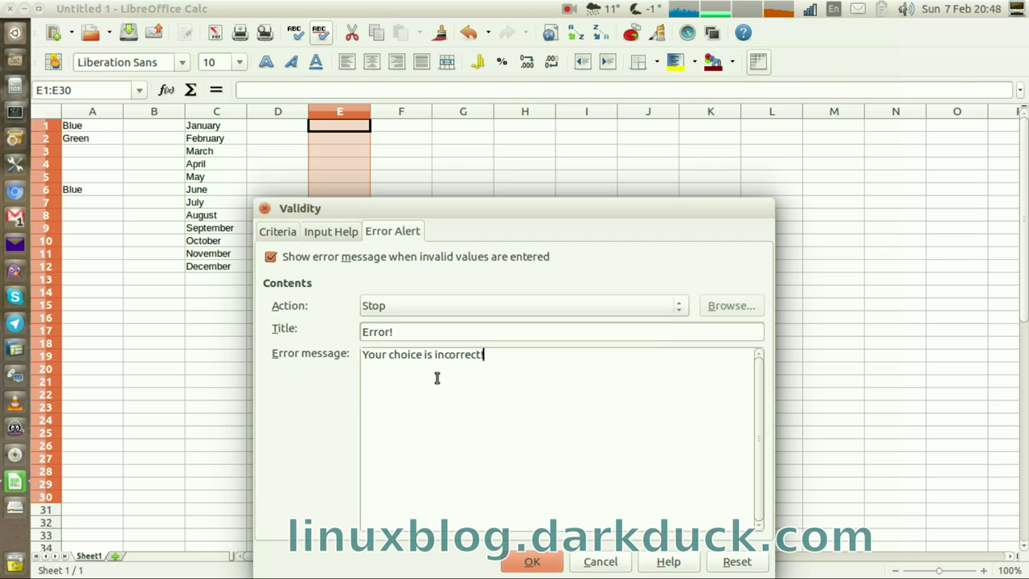
pyautogui.click(533, 562)
# Step: Choose April in cell E1 and January in cell E2 from their selection lists
pyautogui.click(372, 127)
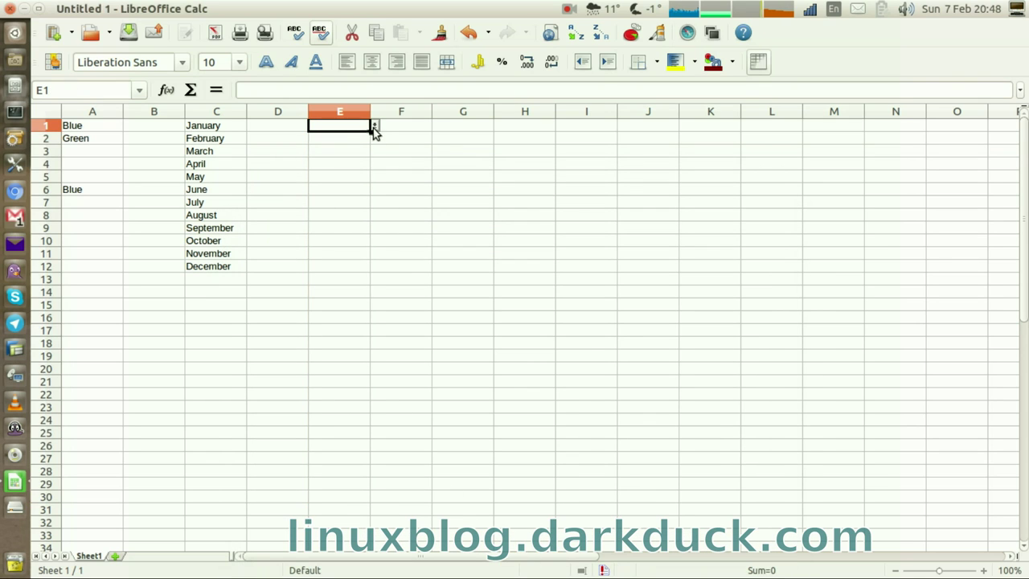
pyautogui.click(374, 126)
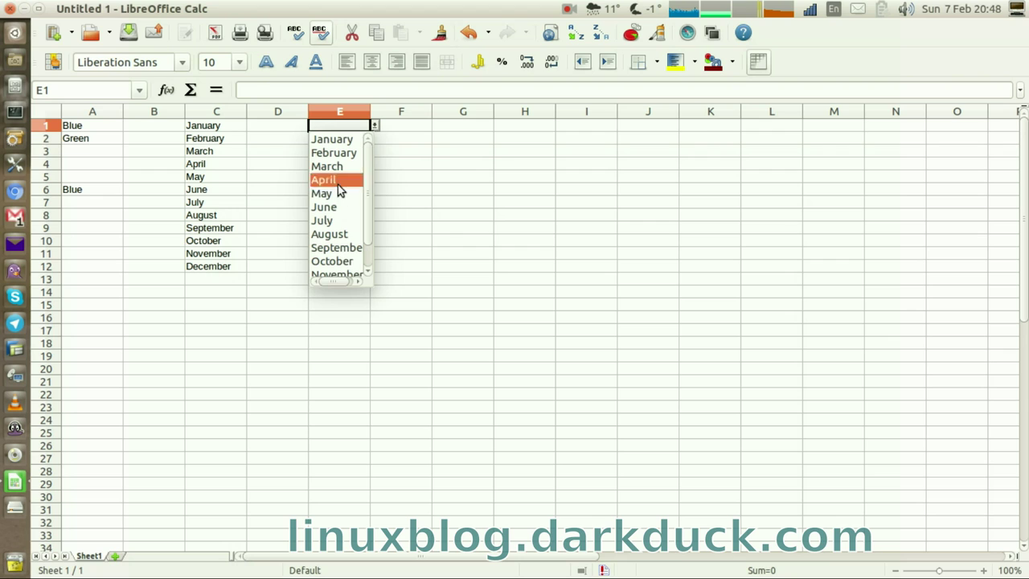
pyautogui.click(338, 184)
pyautogui.click(358, 139)
pyautogui.click(374, 138)
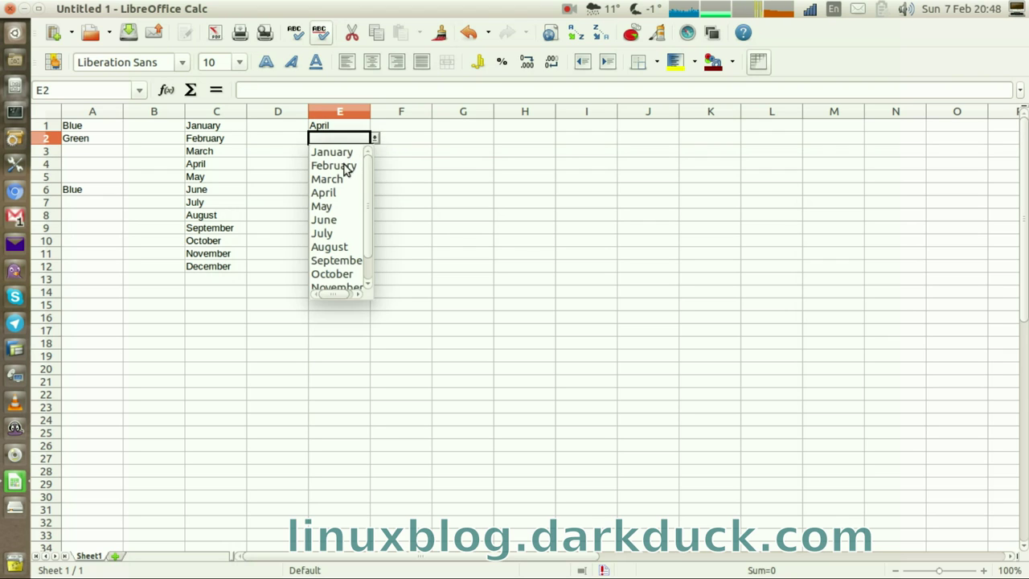
pyautogui.click(340, 153)
# Step: Try to enter the unlisted value aa in cell E3
pyautogui.click(351, 153)
pyautogui.write('aa')
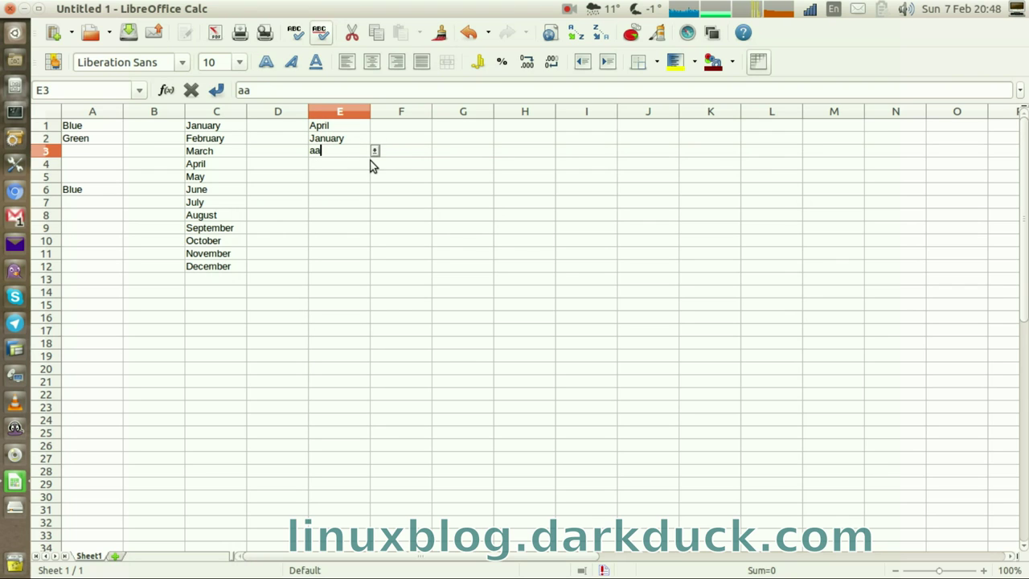
pyautogui.press('Return')
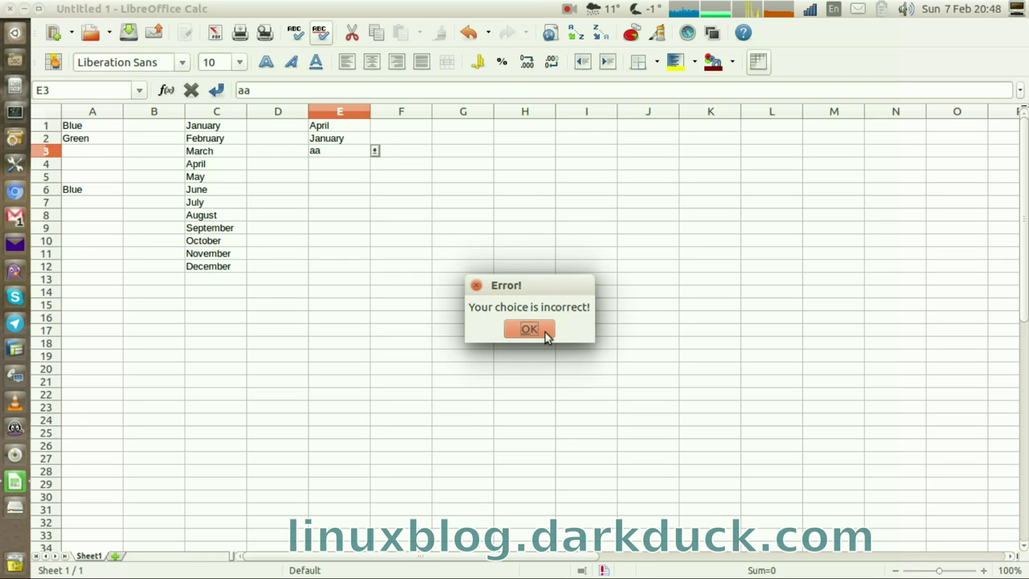
pyautogui.click(541, 327)
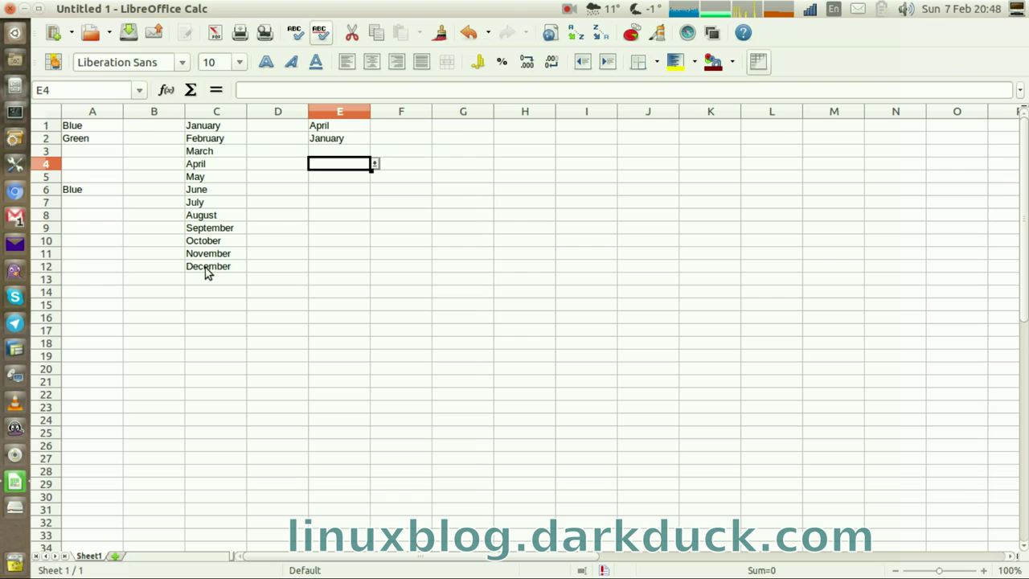
# Step: Replace the month names with years by entering 2000 in C1 and 2001 in C2, and filling the series down to 2011 in C12
pyautogui.click(221, 127)
pyautogui.write('2000')
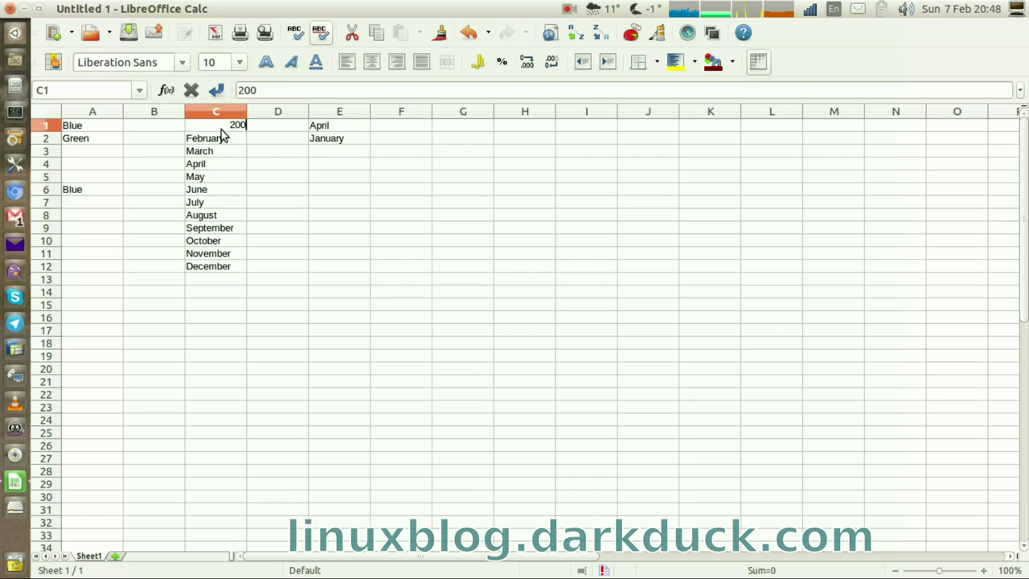
pyautogui.click(223, 135)
pyautogui.write('2001')
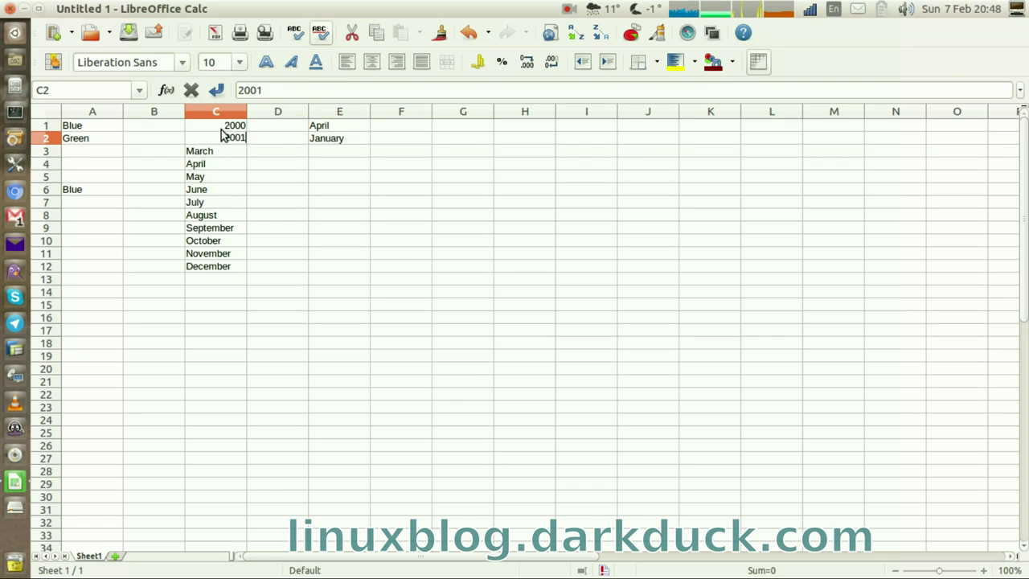
pyautogui.press('Return')
pyautogui.moveTo(217, 126); pyautogui.dragTo(247, 270)
# Step: Choose 2006 in cell E3 and 2003 in cell E4 from their selection lists
pyautogui.click(339, 152)
pyautogui.click(374, 152)
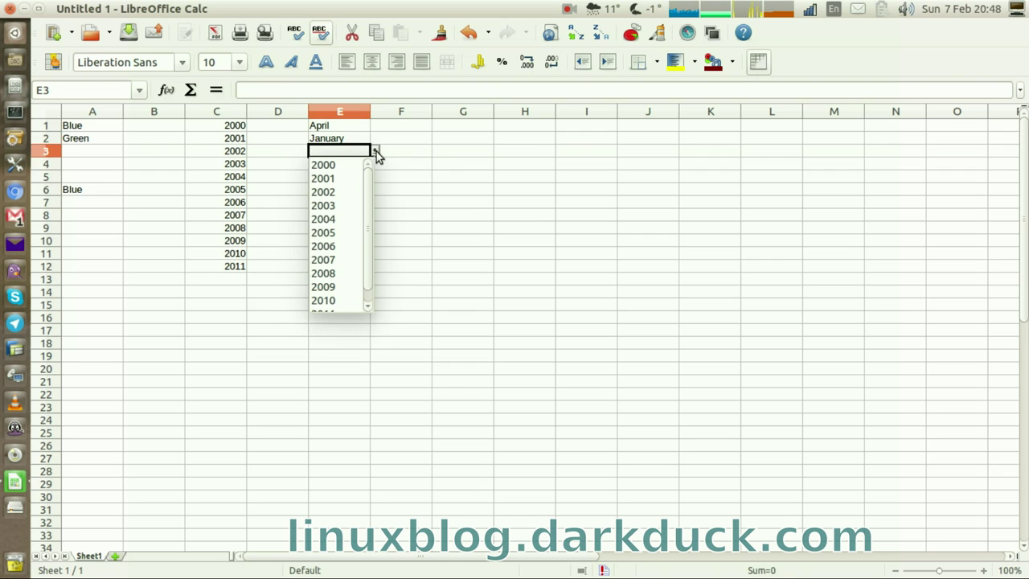
pyautogui.click(338, 246)
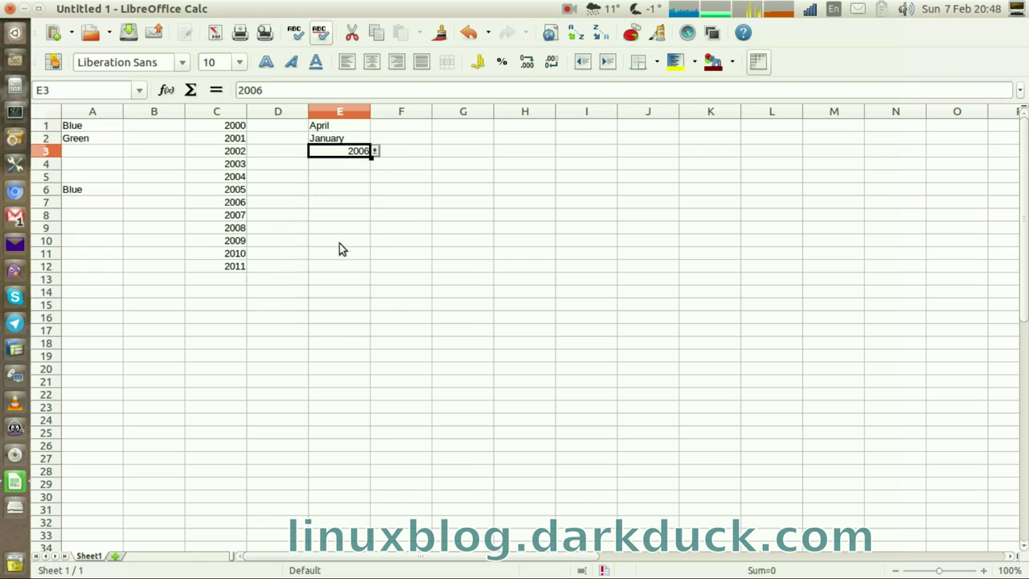
pyautogui.click(366, 165)
pyautogui.click(375, 163)
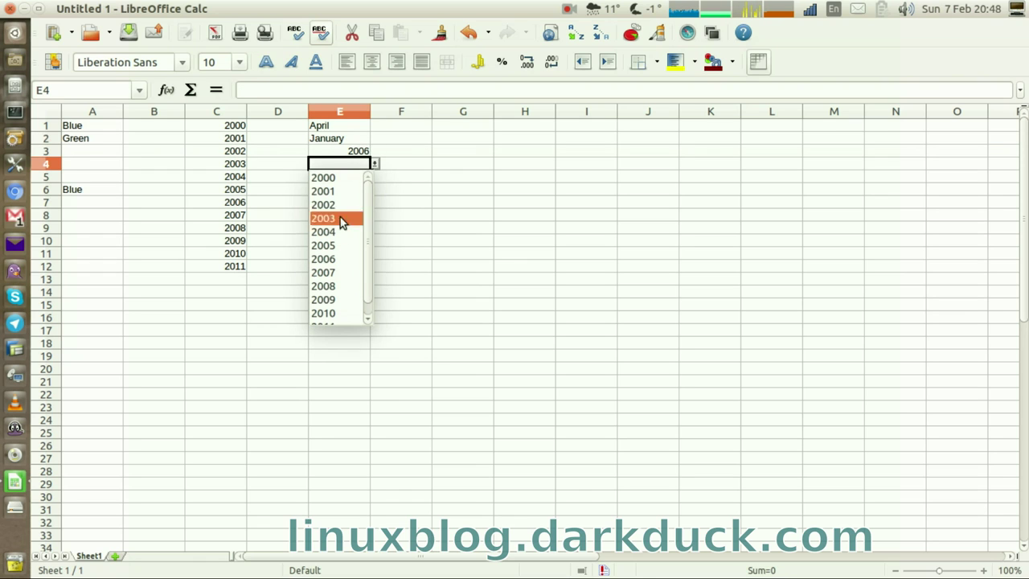
pyautogui.click(340, 218)
# Step: Change cell E1 to 2010 and cell E2 to 2011 using their selection lists
pyautogui.click(351, 131)
pyautogui.click(374, 126)
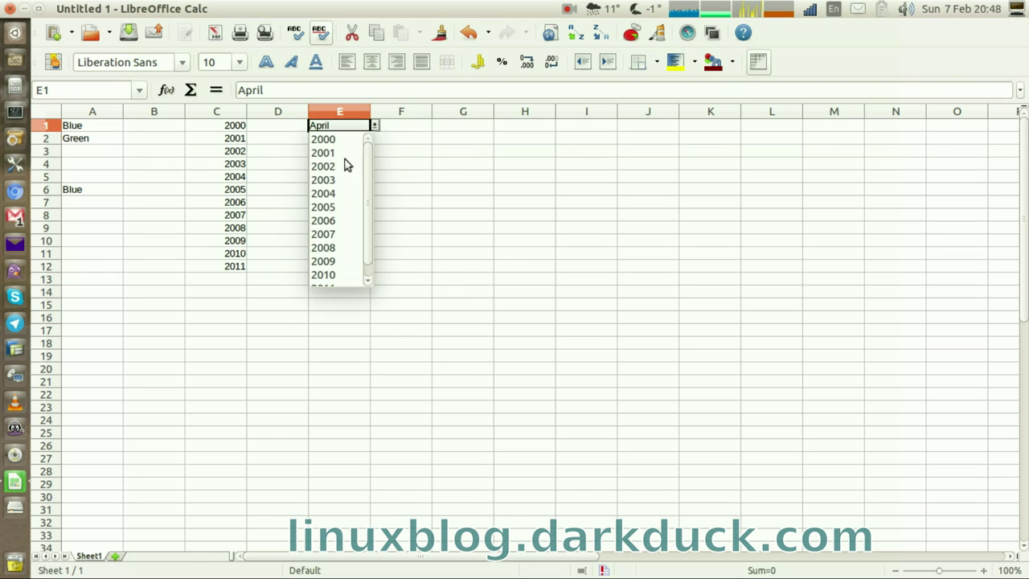
pyautogui.click(340, 276)
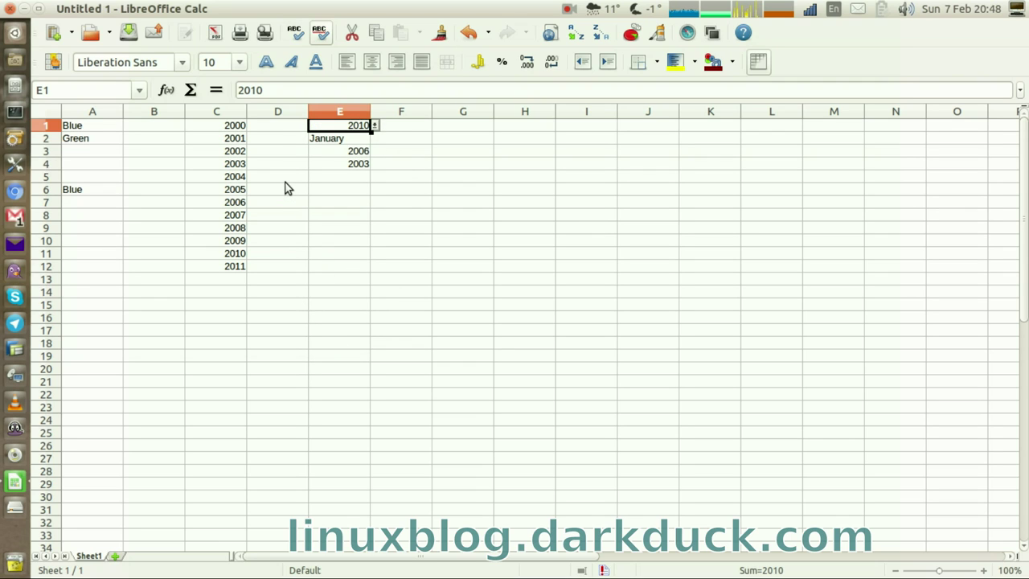
pyautogui.click(343, 141)
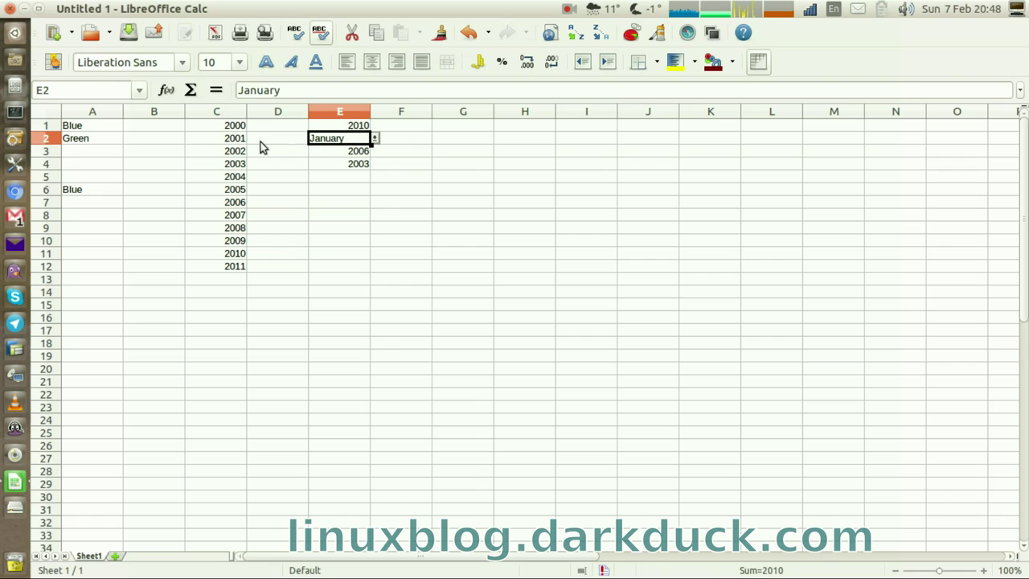
pyautogui.click(374, 139)
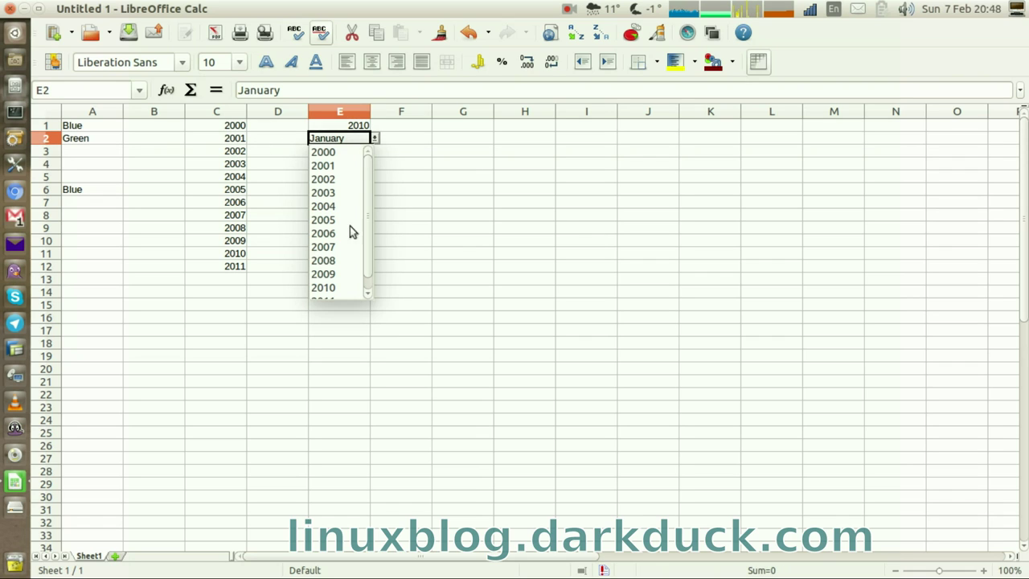
pyautogui.scroll(-1, 366, 272)
pyautogui.click(333, 289)
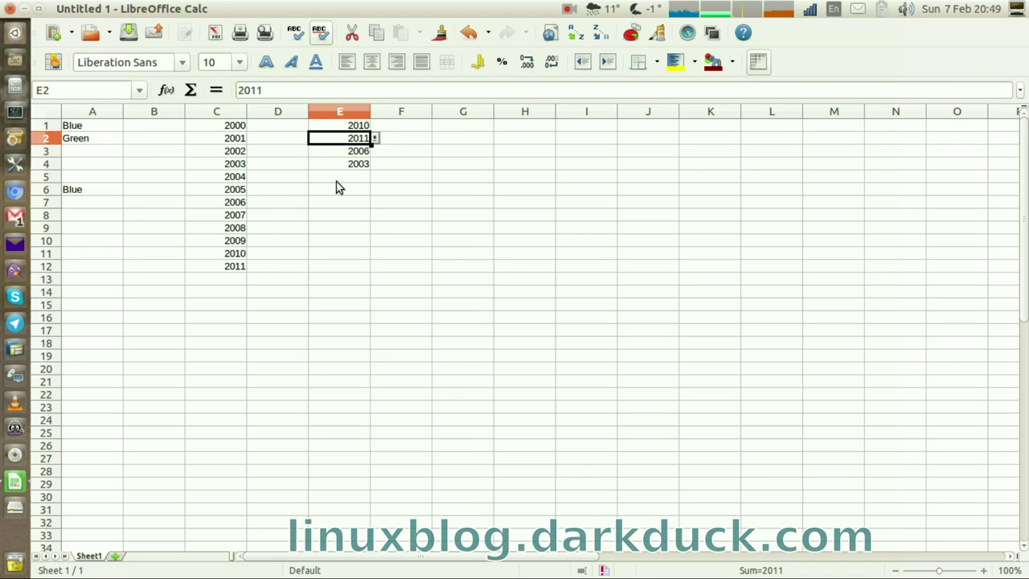
# Step: Open the selection list of cell E5 to view the available years
pyautogui.click(338, 178)
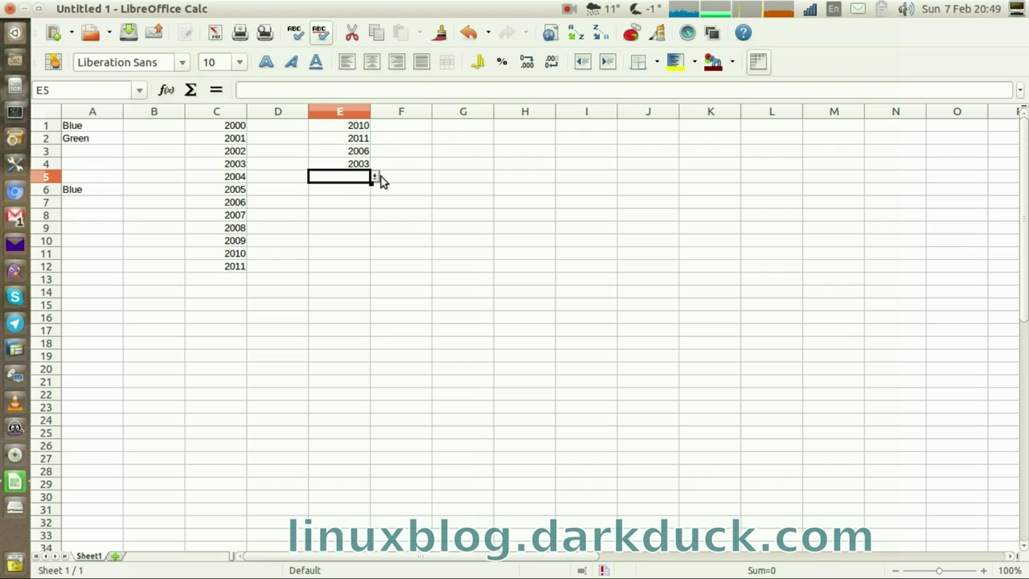
pyautogui.click(374, 177)
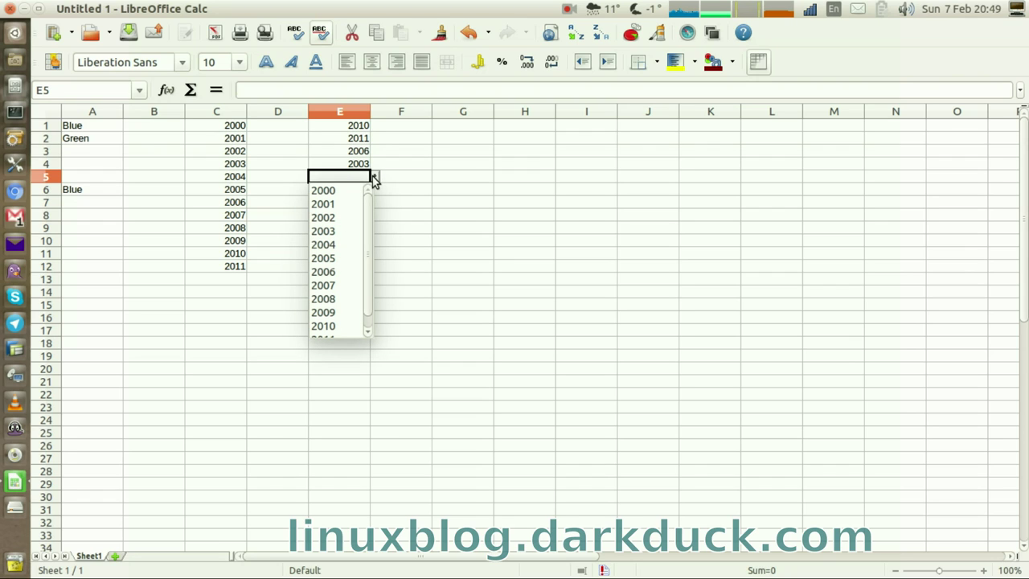